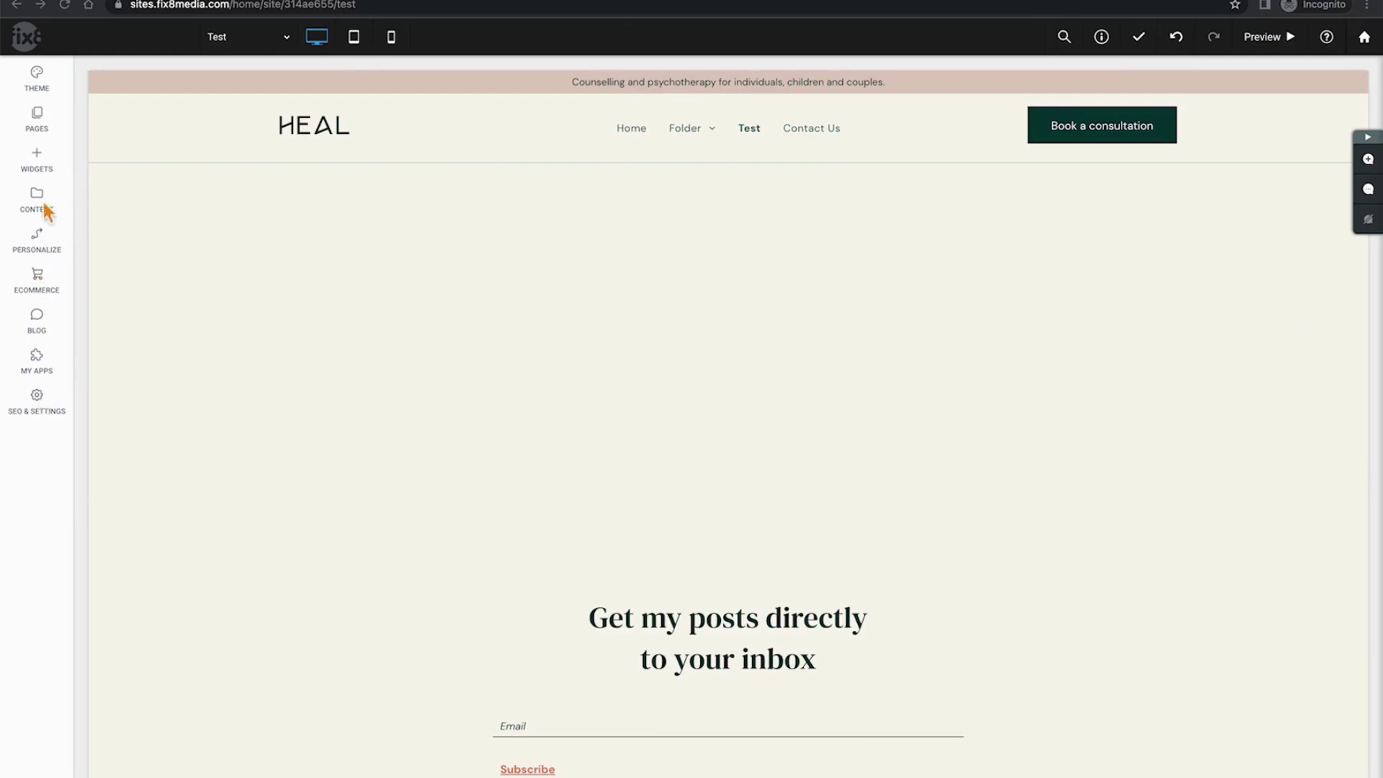
Place an Image widget above the newsletter section, showing the Blackbook_packshot.jpg notebook photo
{"action": "left_click", "coordinate": [53, 175]}
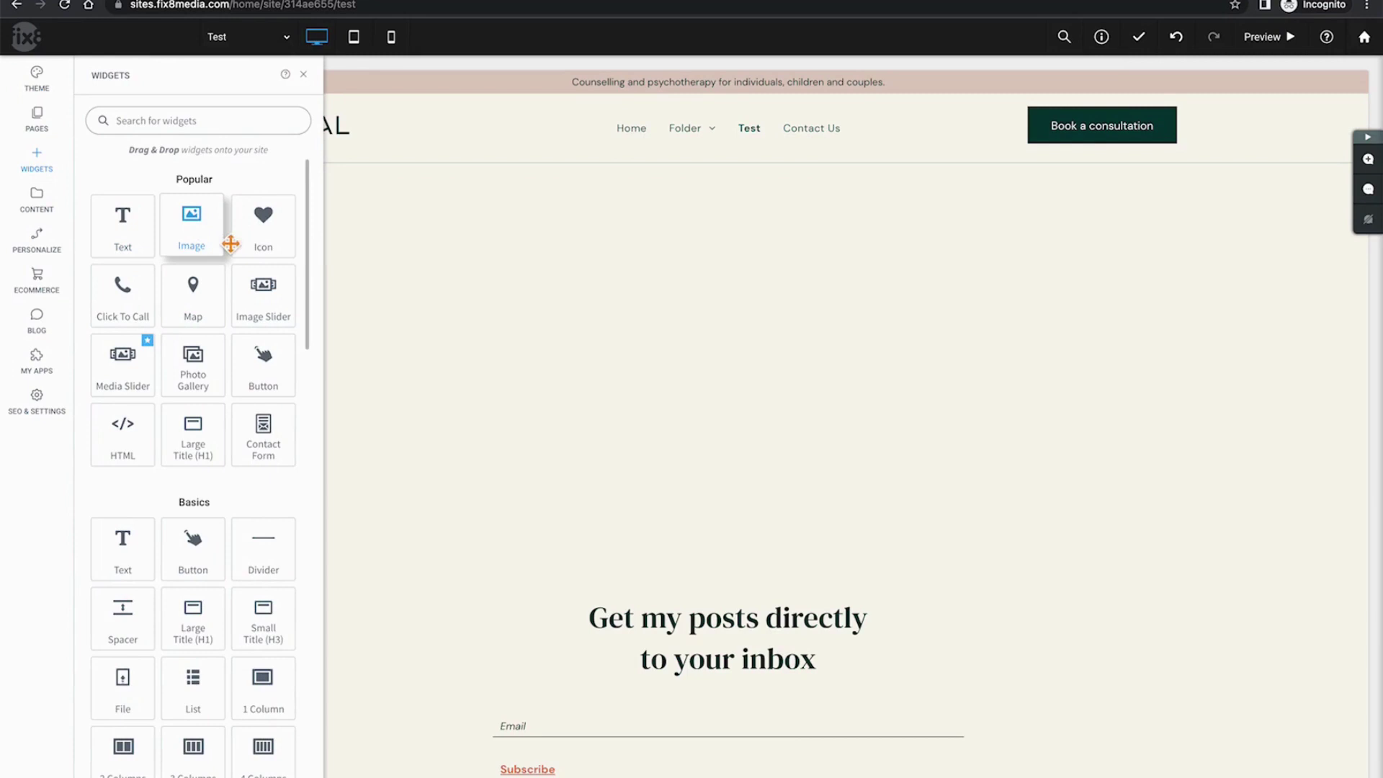
{"action": "left_click_drag", "start_coordinate": [192, 243], "coordinate": [685, 376]}
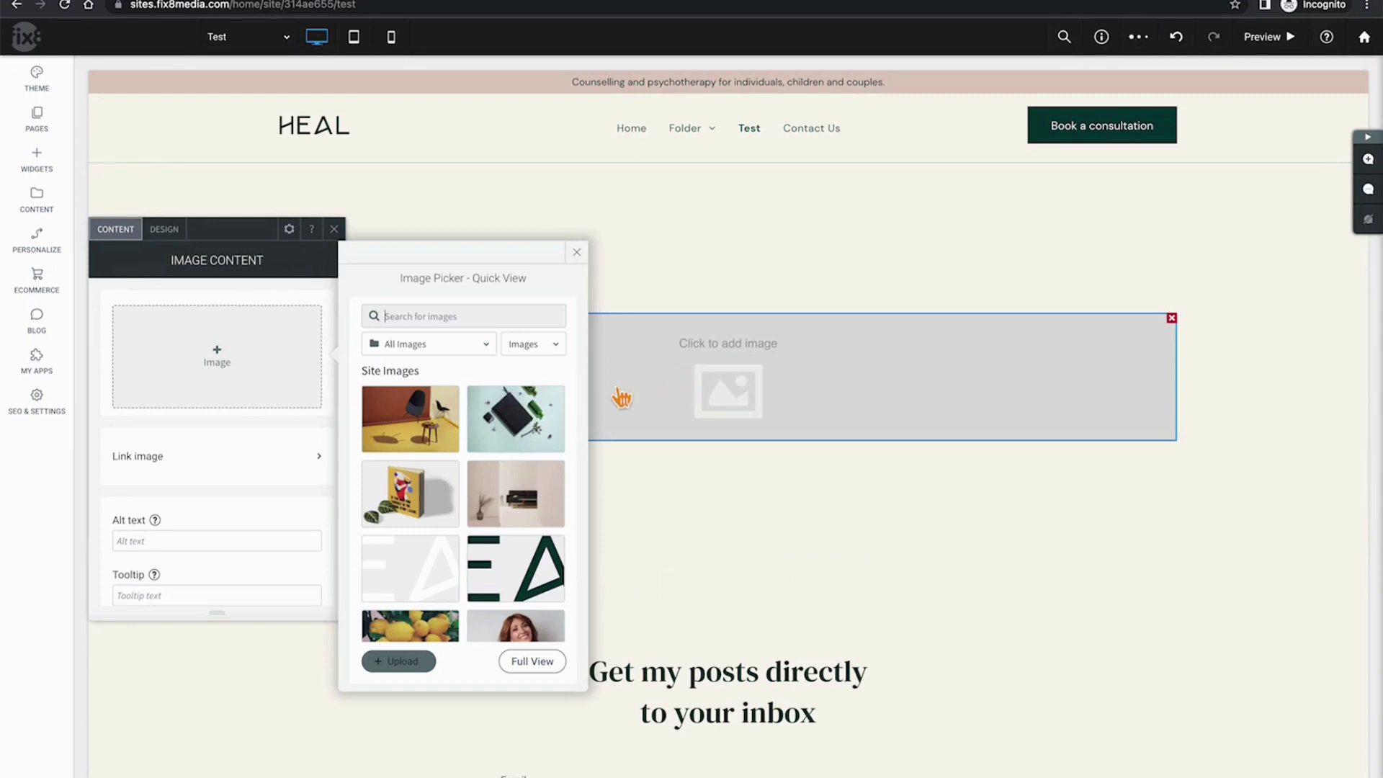
{"action": "left_click", "coordinate": [531, 425]}
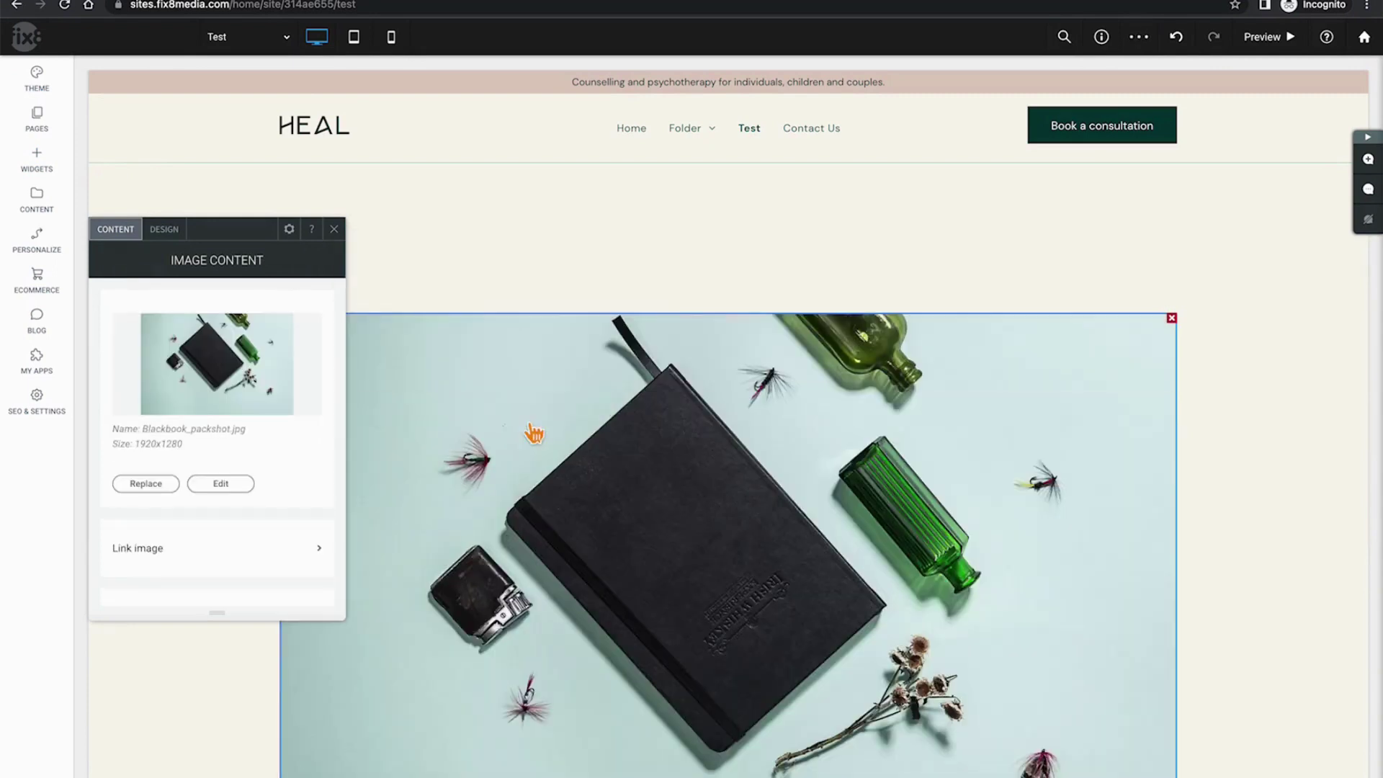
{"action": "left_click", "coordinate": [334, 230]}
{"action": "scroll", "coordinate": [875, 495], "scroll_direction": "down", "scroll_amount": 2}
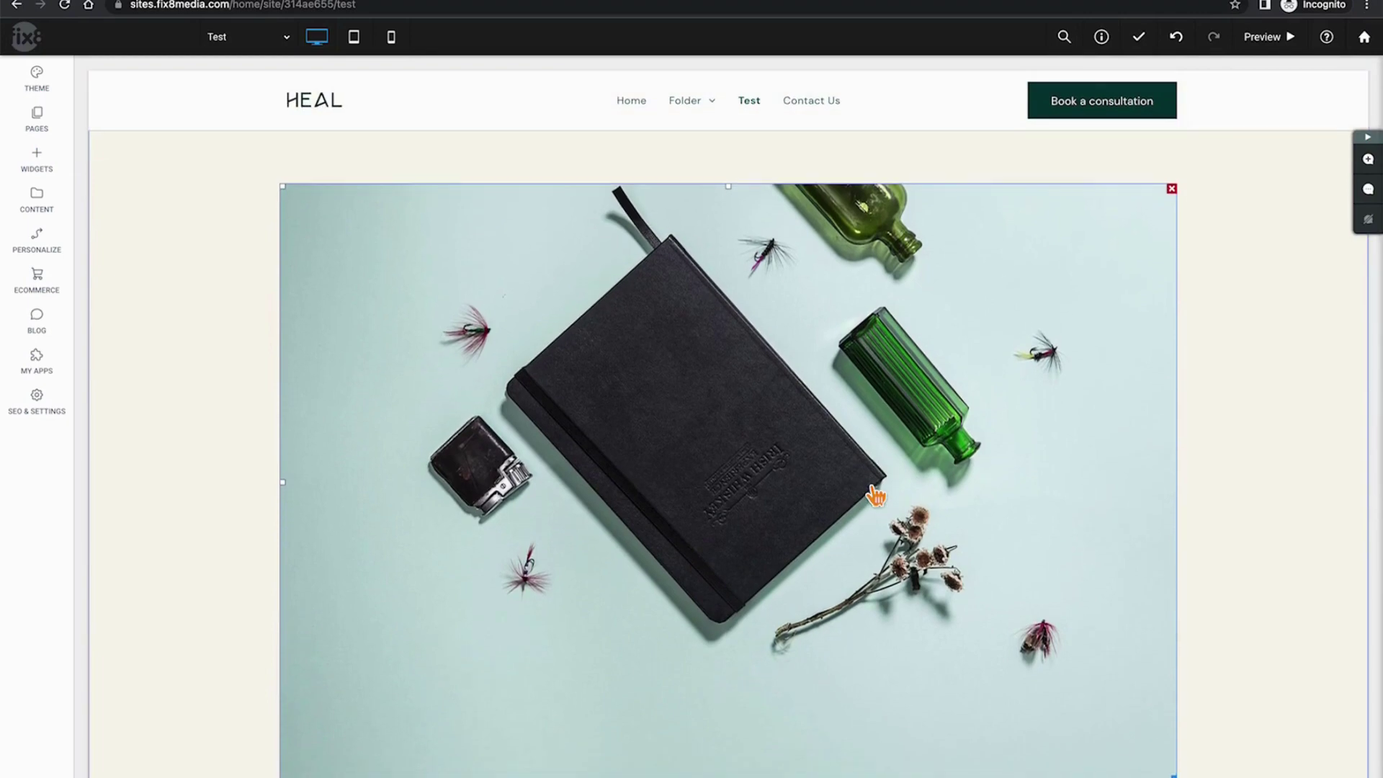
Swap the notebook photo for couch)interior_design.jpg from Site Images
{"action": "left_click", "coordinate": [875, 495]}
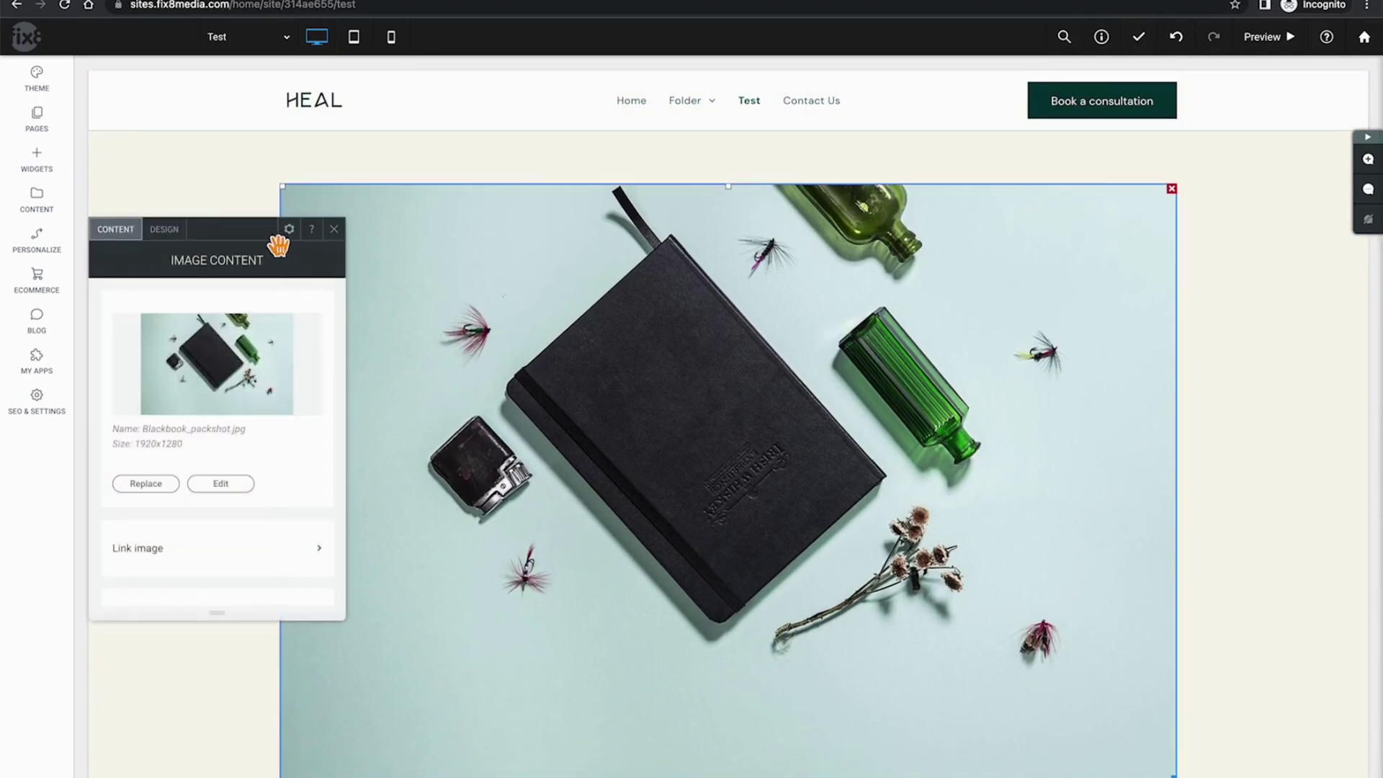
{"action": "left_click_drag", "start_coordinate": [244, 240], "coordinate": [629, 187]}
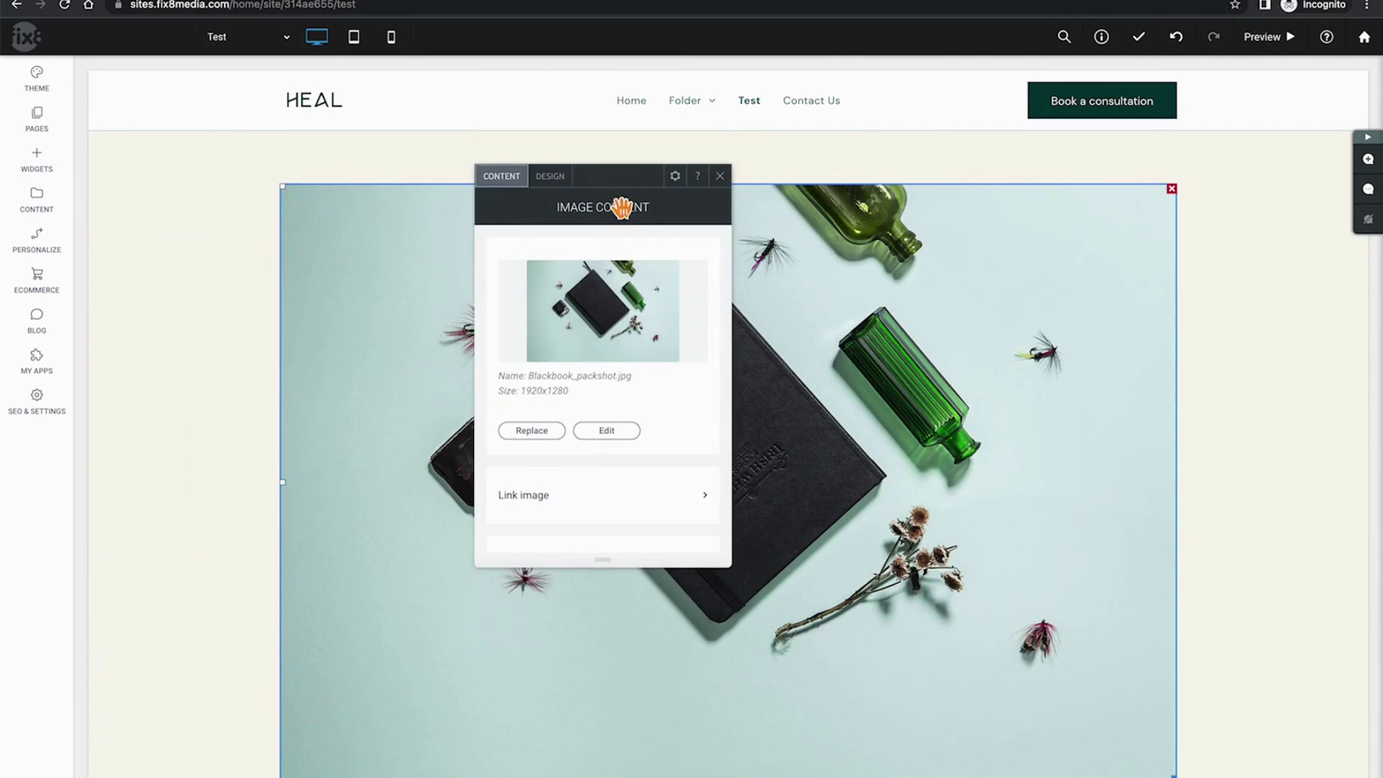
{"action": "left_click", "coordinate": [550, 178]}
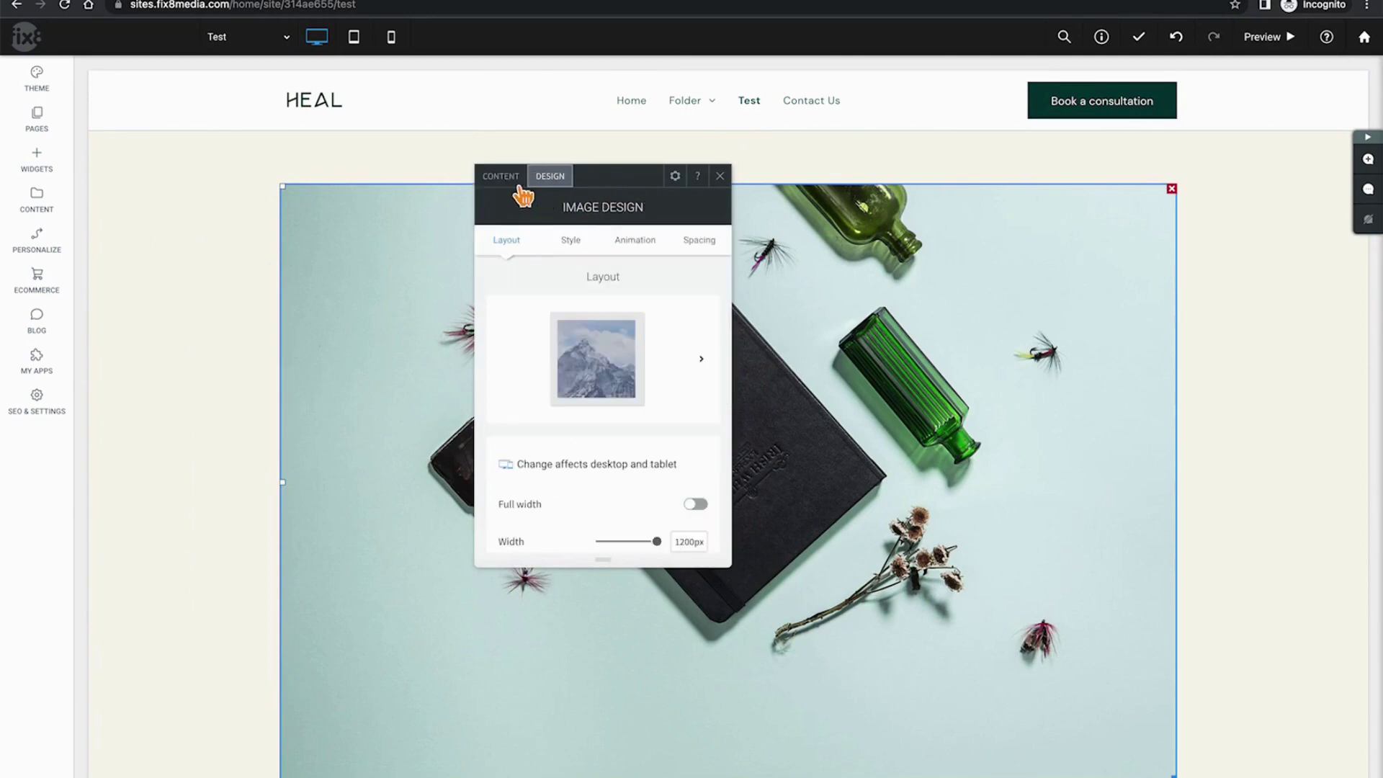
{"action": "left_click", "coordinate": [504, 178]}
{"action": "left_click_drag", "start_coordinate": [636, 189], "coordinate": [601, 273]}
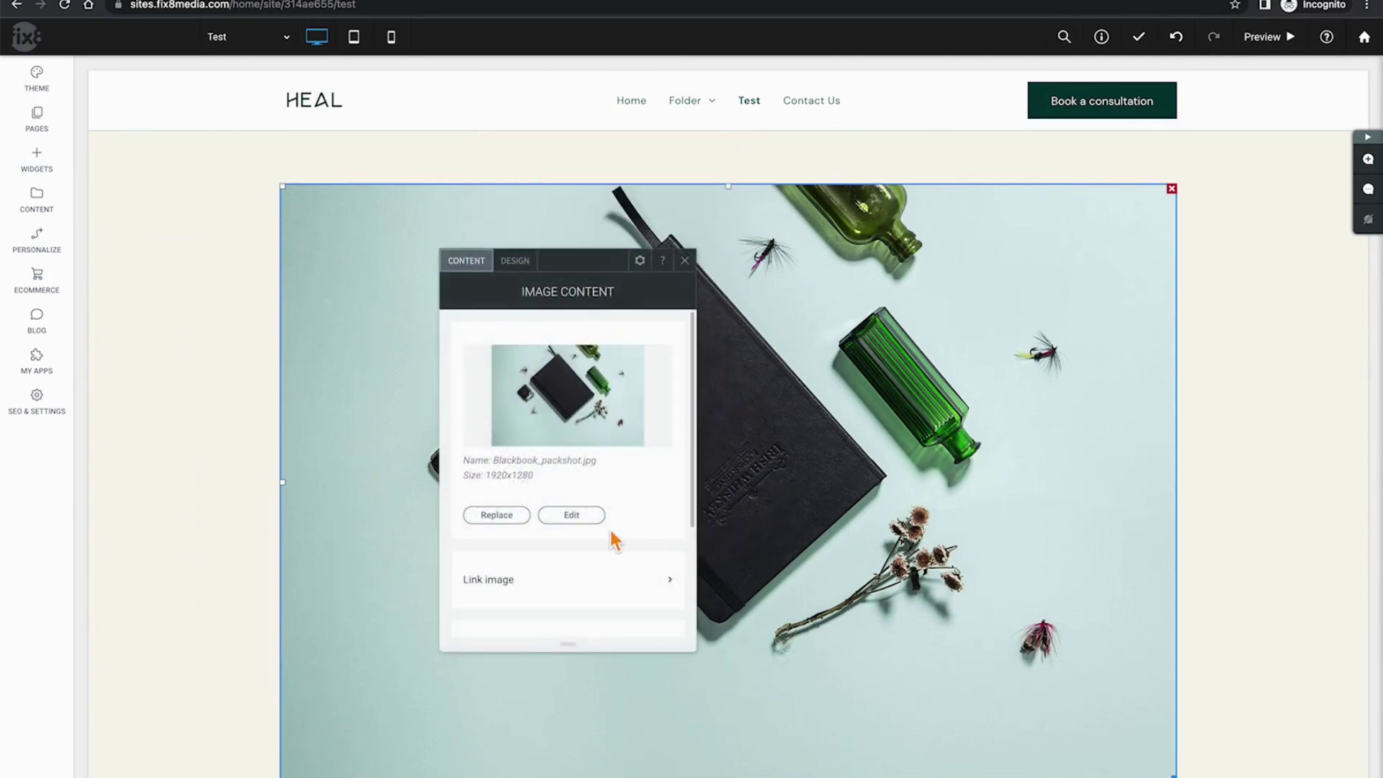
{"action": "left_click", "coordinate": [502, 523]}
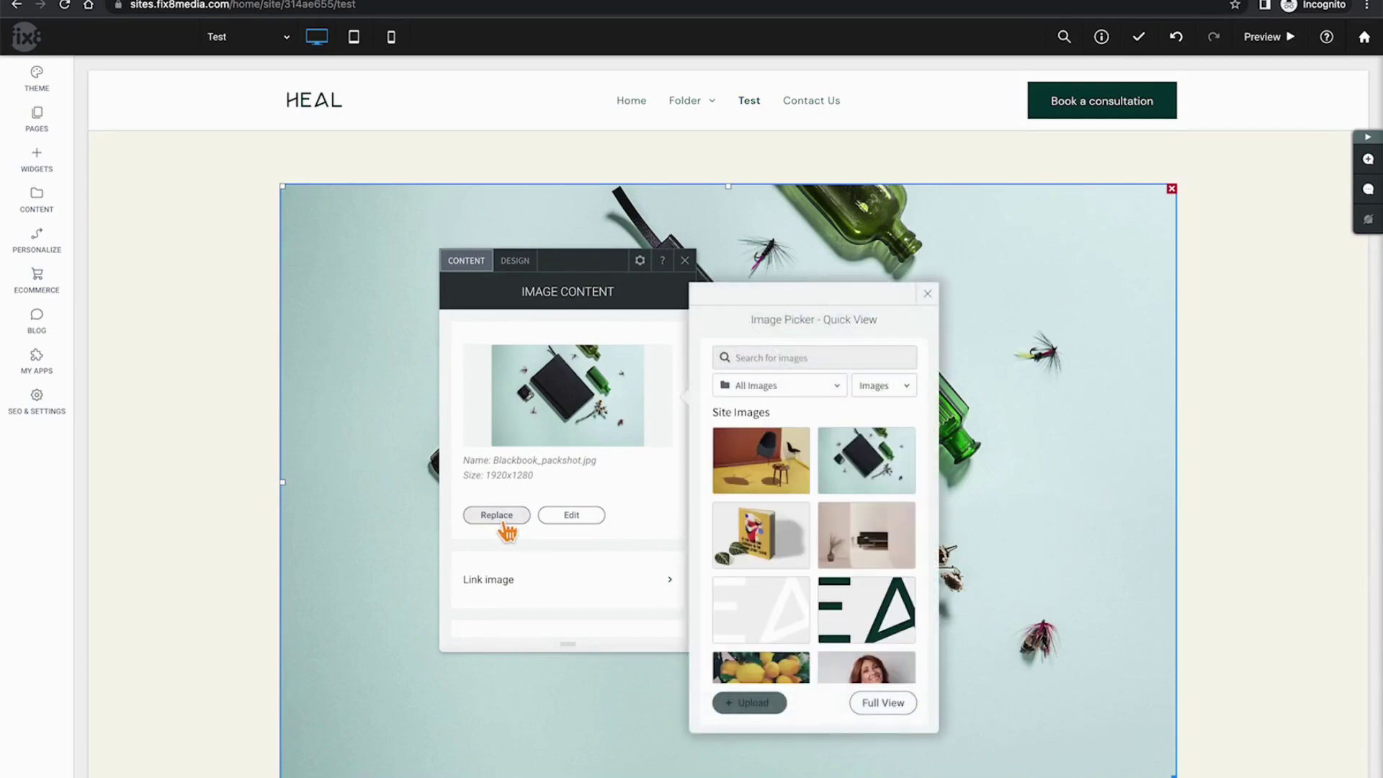
{"action": "left_click", "coordinate": [880, 551]}
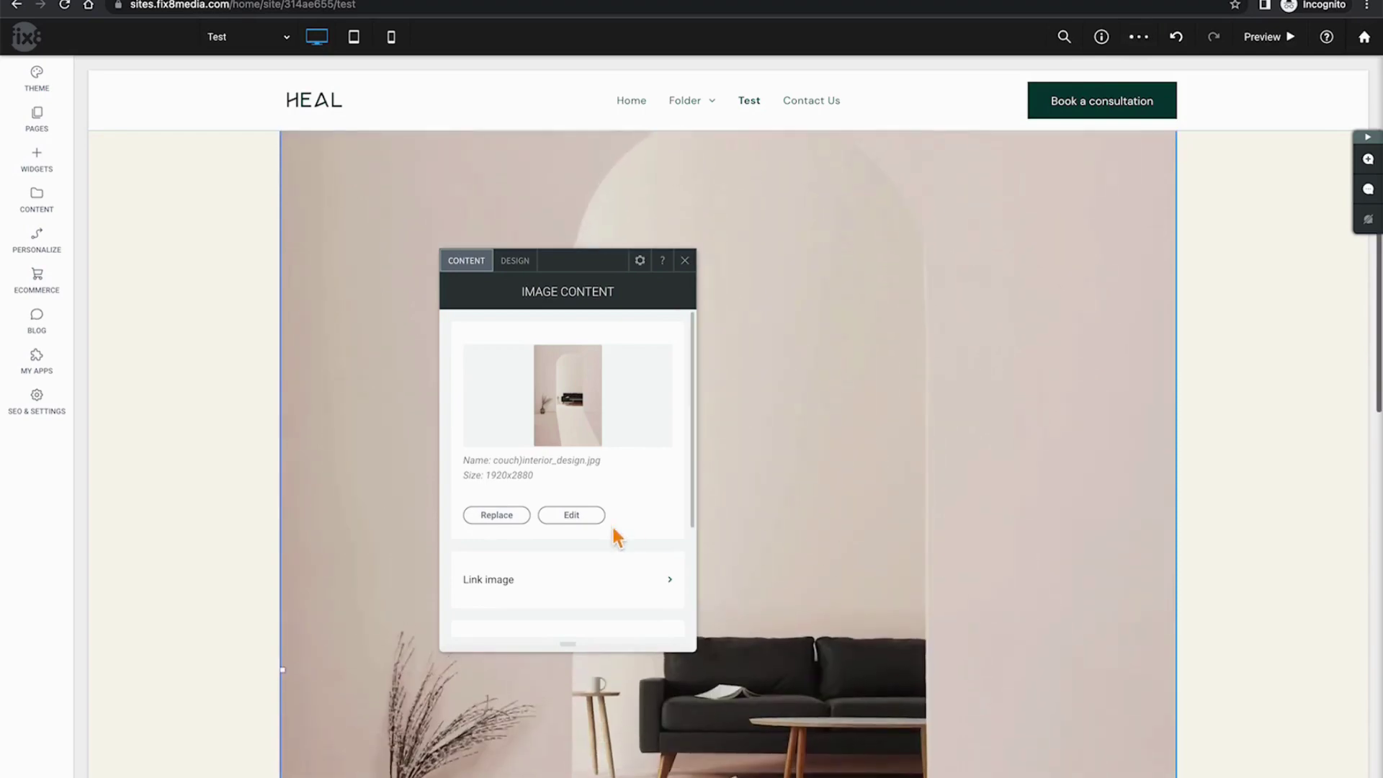
{"action": "left_click", "coordinate": [570, 515]}
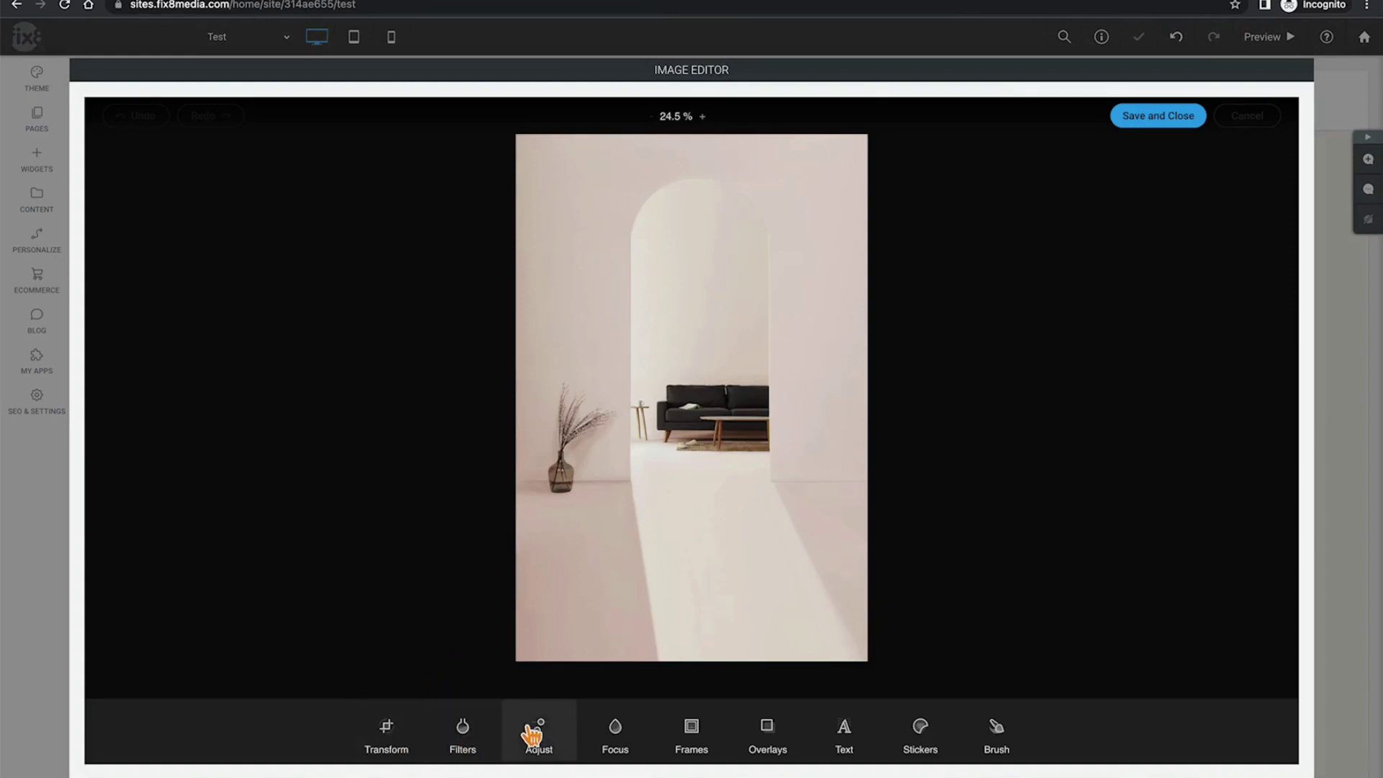
{"action": "left_click", "coordinate": [389, 732]}
{"action": "left_click", "coordinate": [561, 724]}
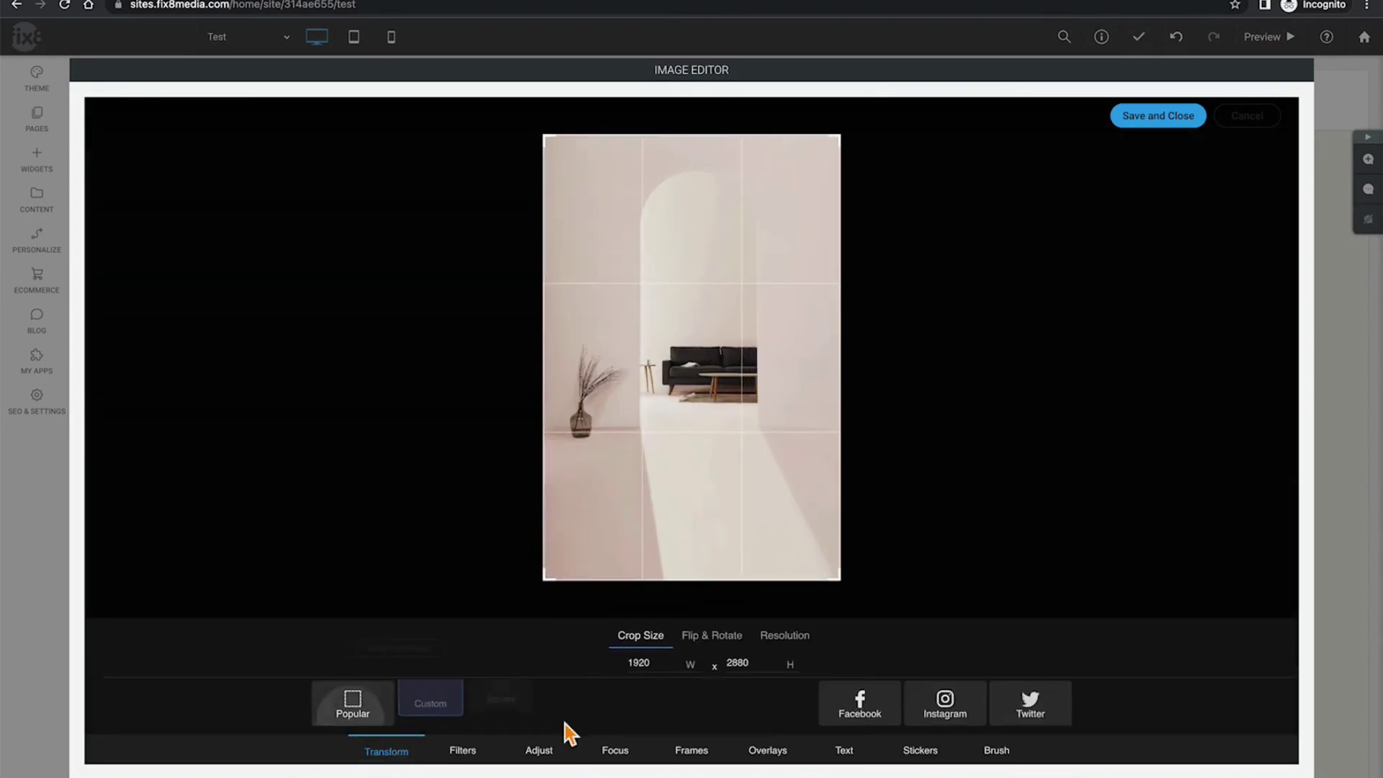
{"action": "left_click", "coordinate": [530, 708]}
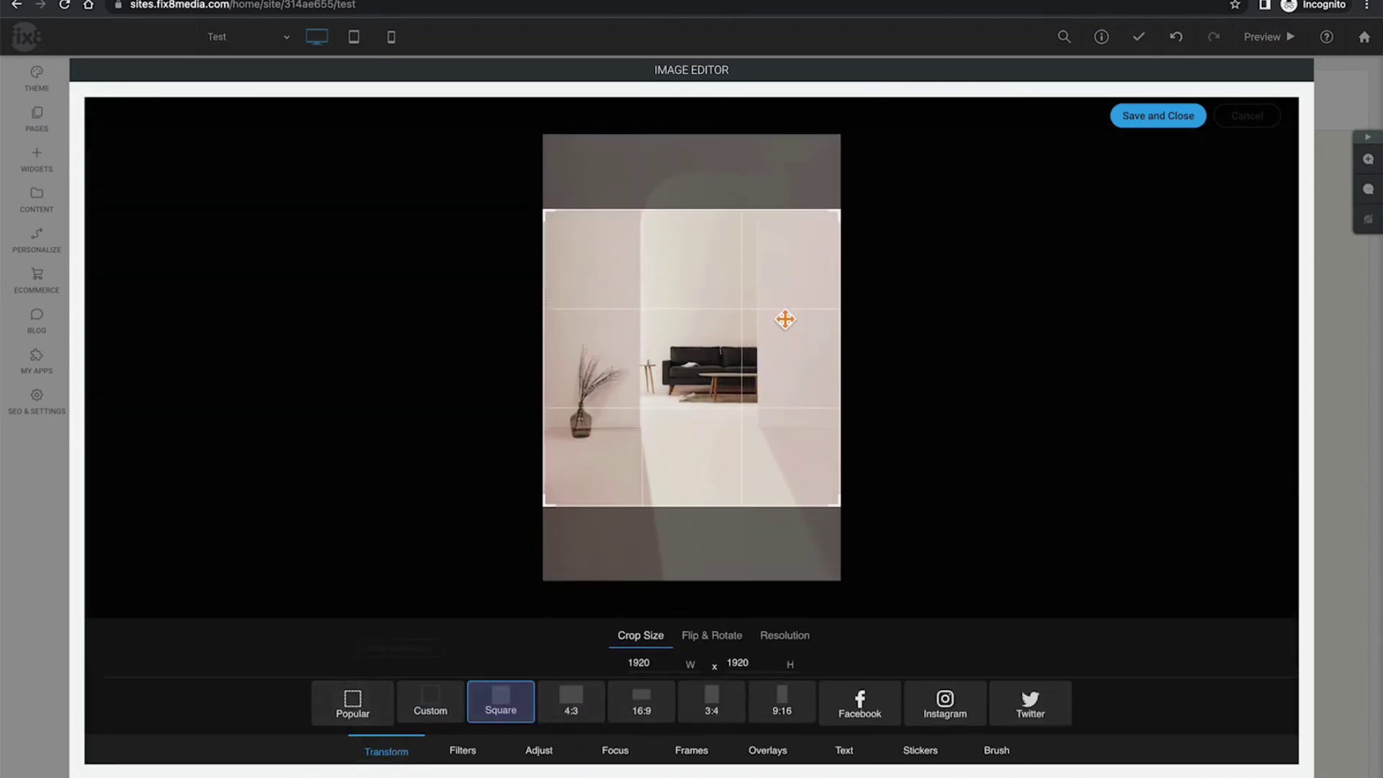
{"action": "mouse_move", "coordinate": [784, 317]}
{"action": "left_mouse_down"}
{"action": "mouse_move", "coordinate": [783, 343]}
{"action": "mouse_move", "coordinate": [783, 320]}
{"action": "left_mouse_up"}
{"action": "left_click", "coordinate": [553, 755]}
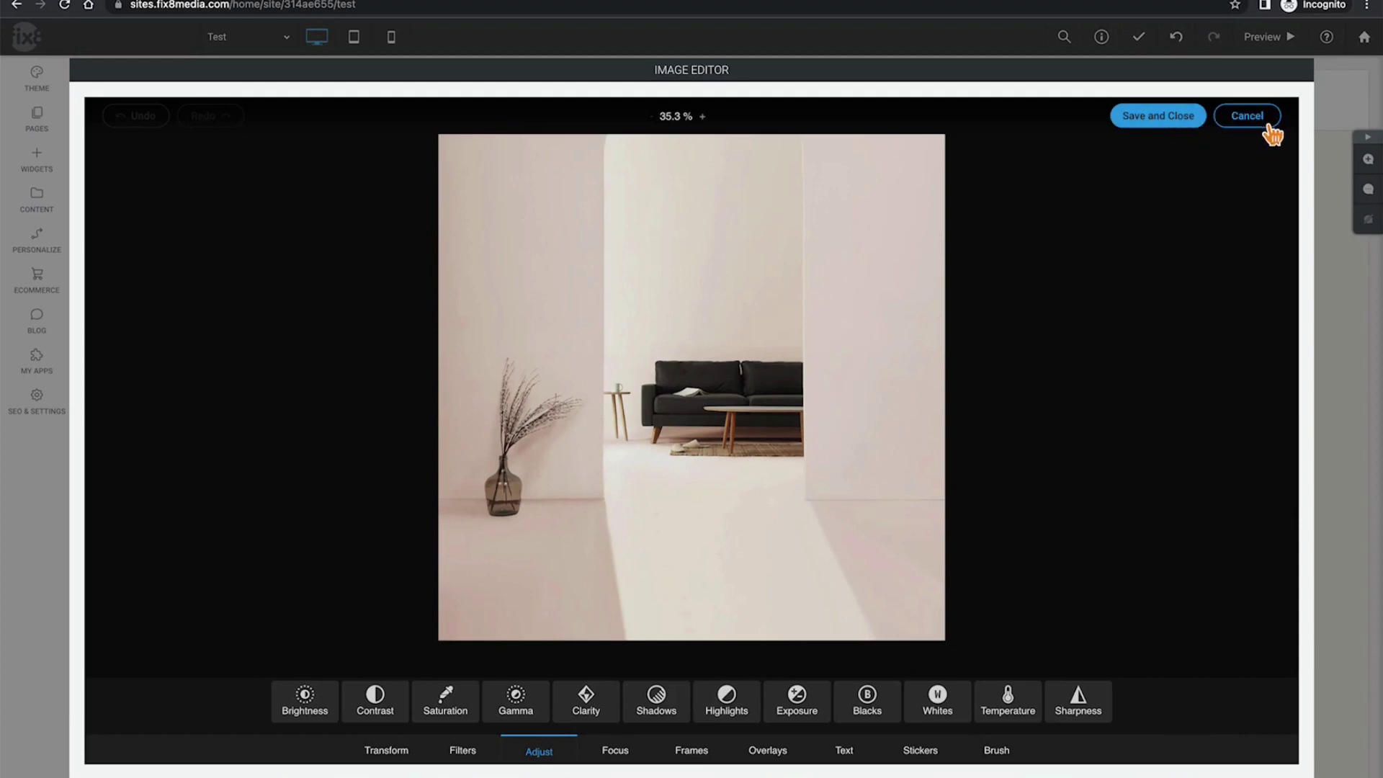
{"action": "left_click", "coordinate": [1267, 126]}
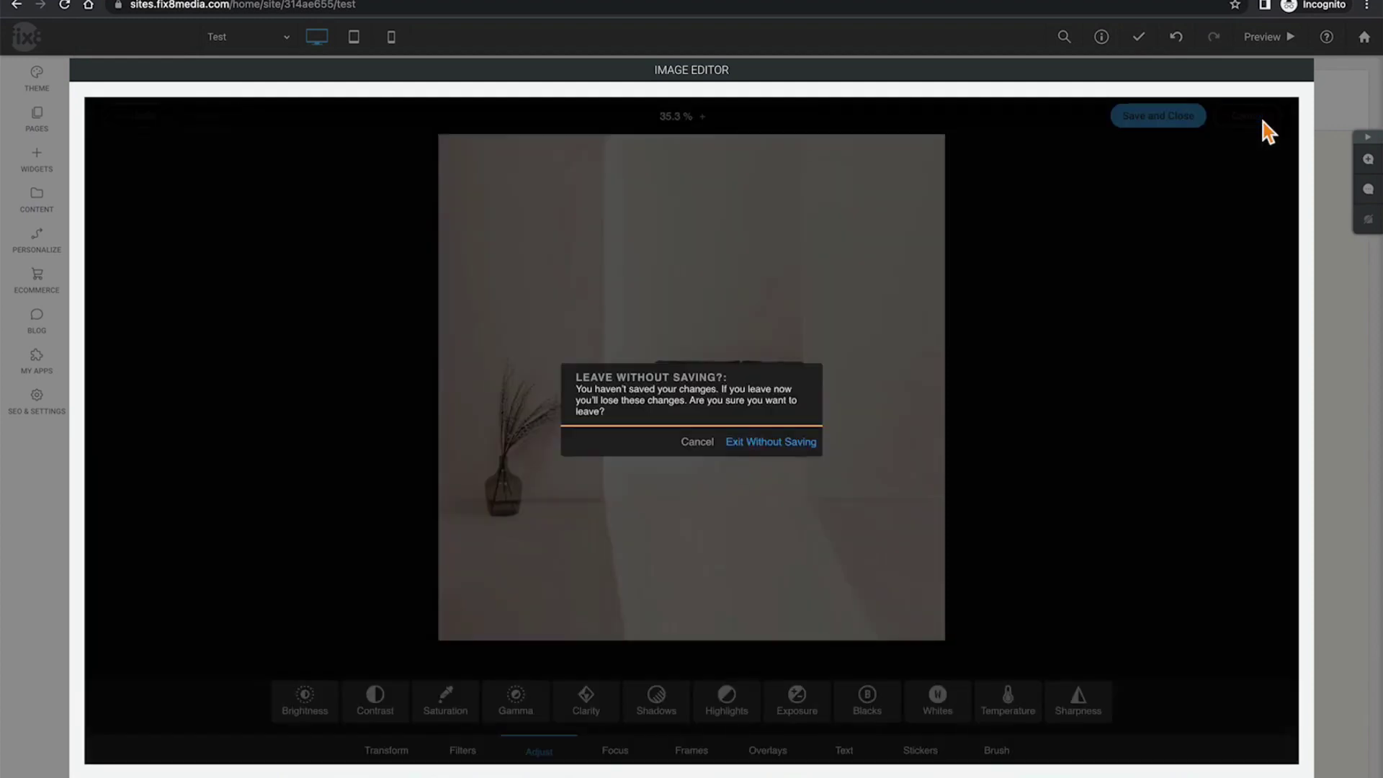
{"action": "left_click", "coordinate": [771, 457]}
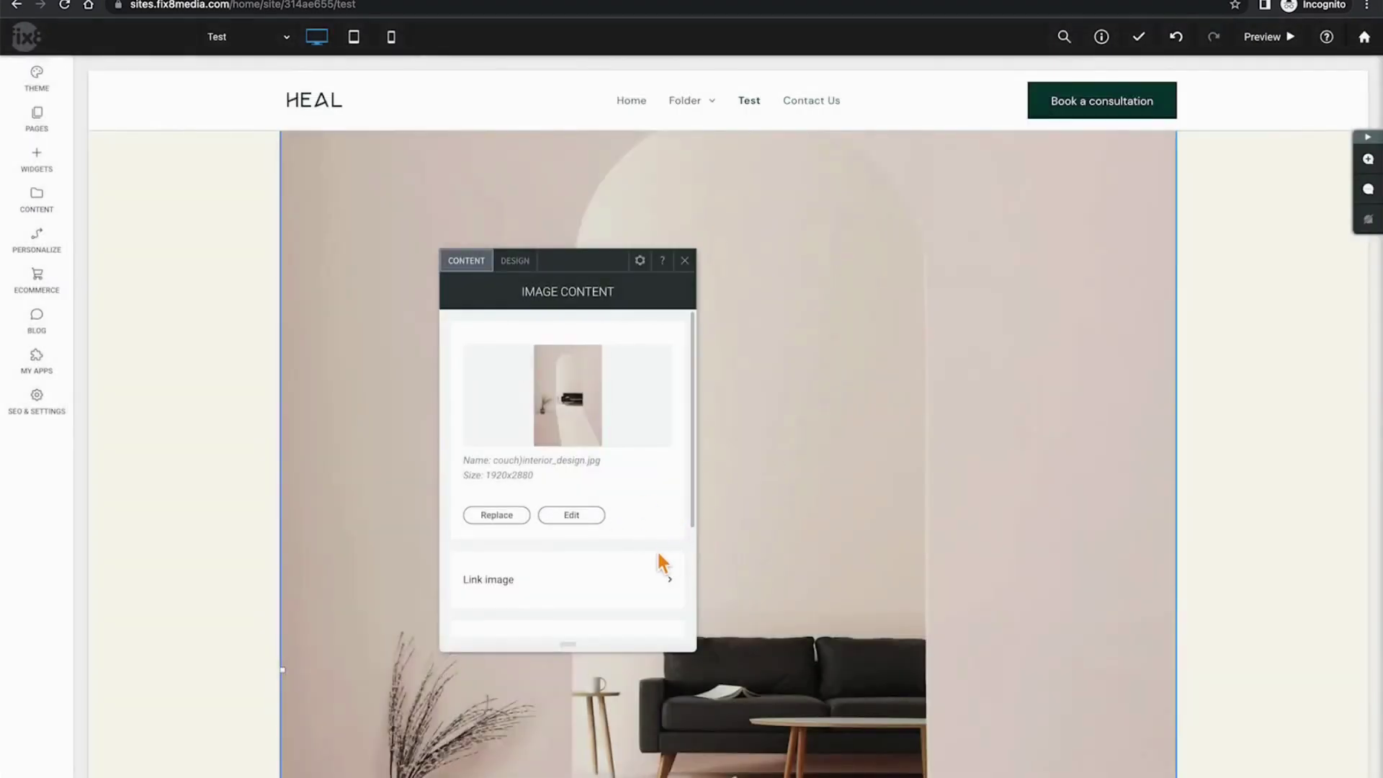
Link the couch image to the existing About page instead of Home
{"action": "scroll", "coordinate": [656, 563], "scroll_direction": "down", "scroll_amount": 1}
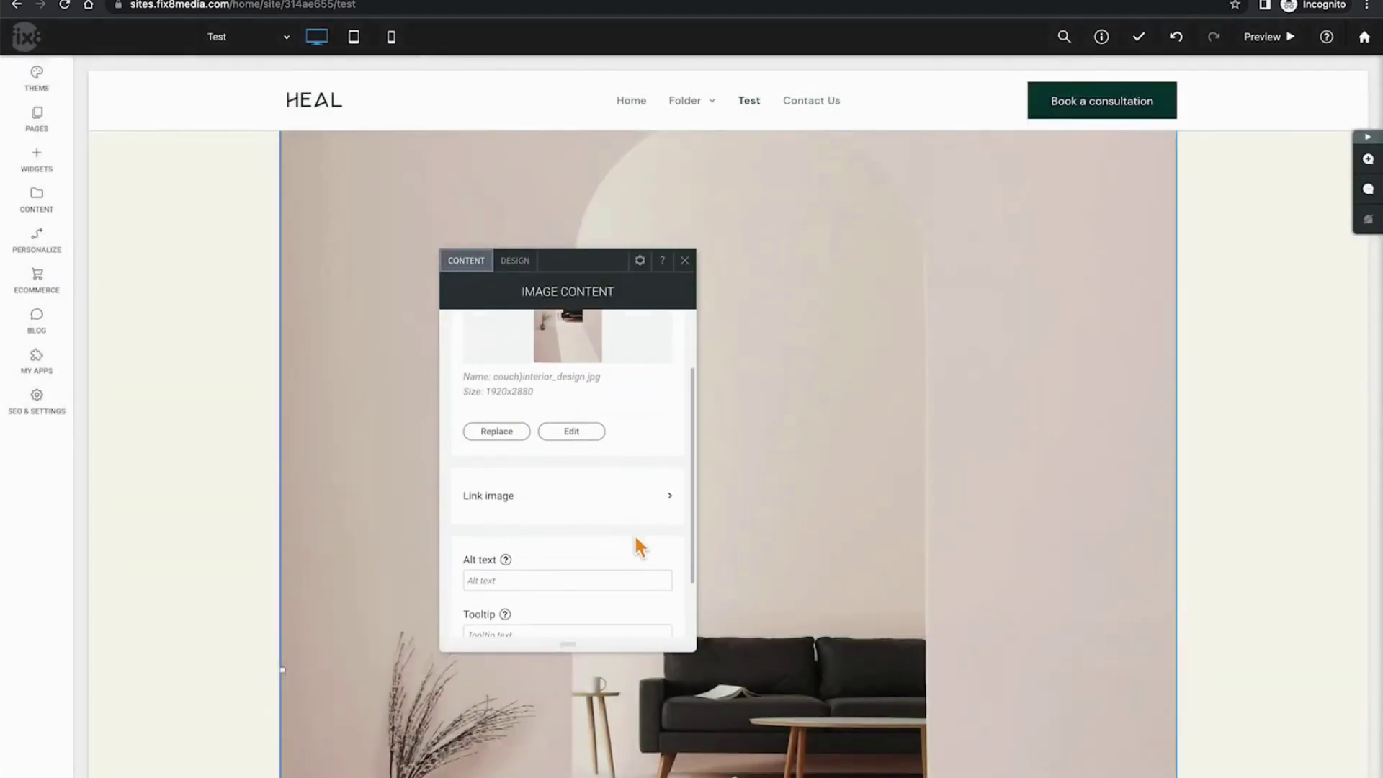
{"action": "left_click", "coordinate": [510, 509]}
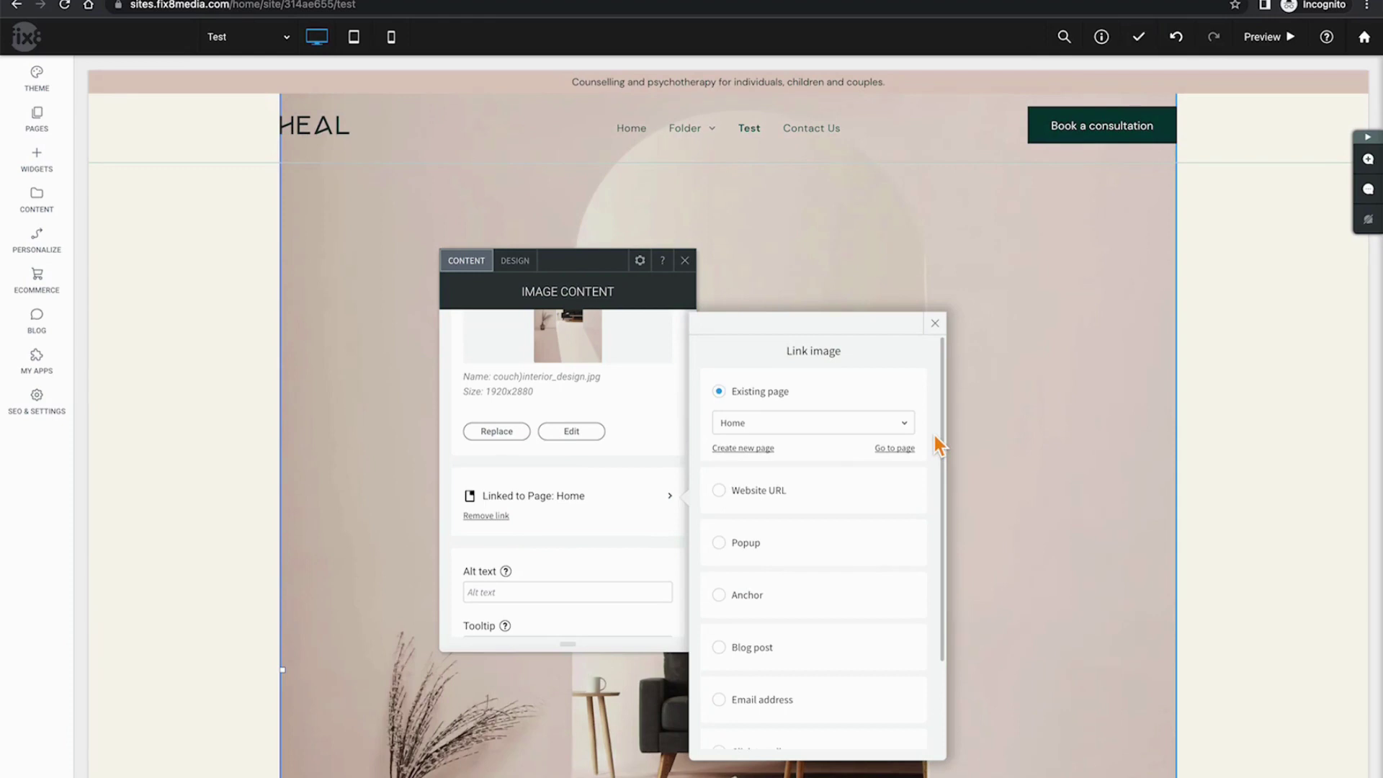
{"action": "scroll", "coordinate": [929, 447], "scroll_direction": "down", "scroll_amount": 1}
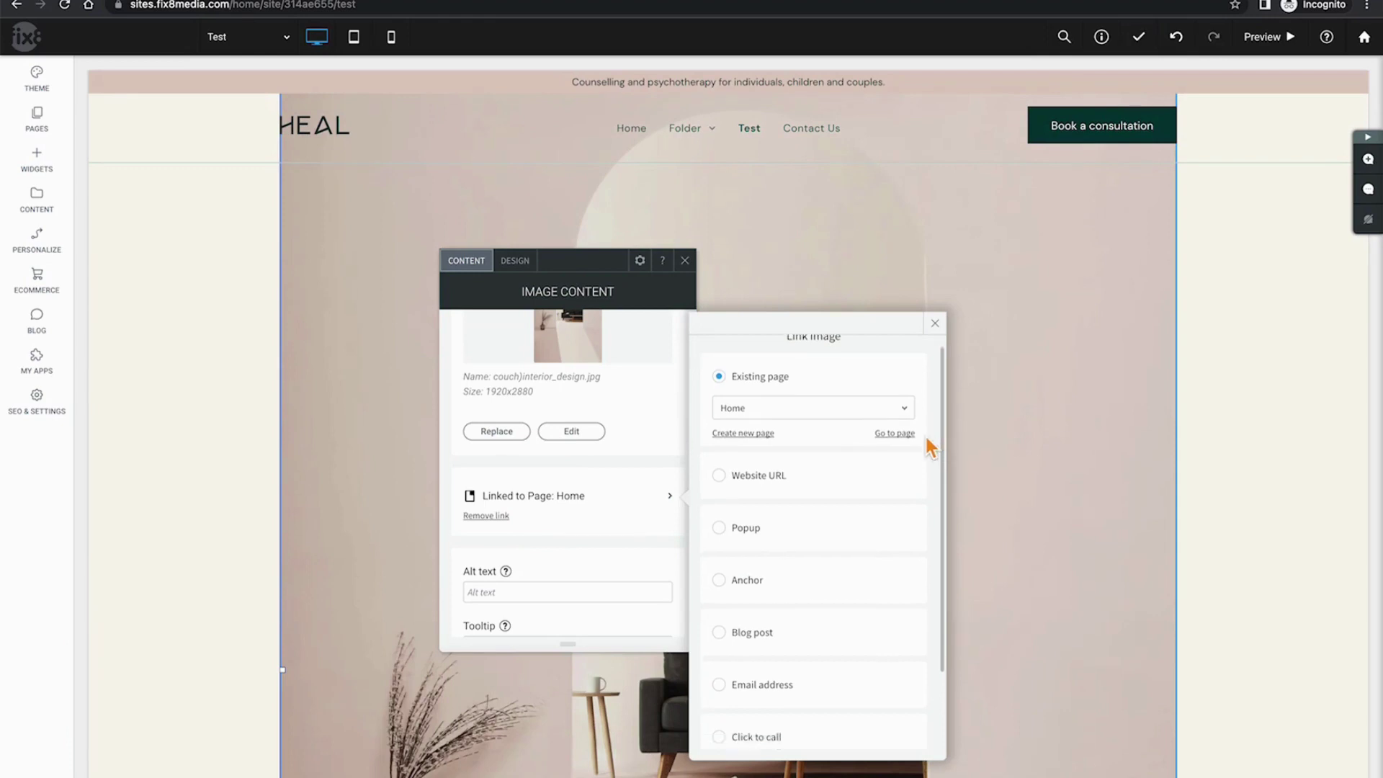
{"action": "left_click", "coordinate": [906, 407]}
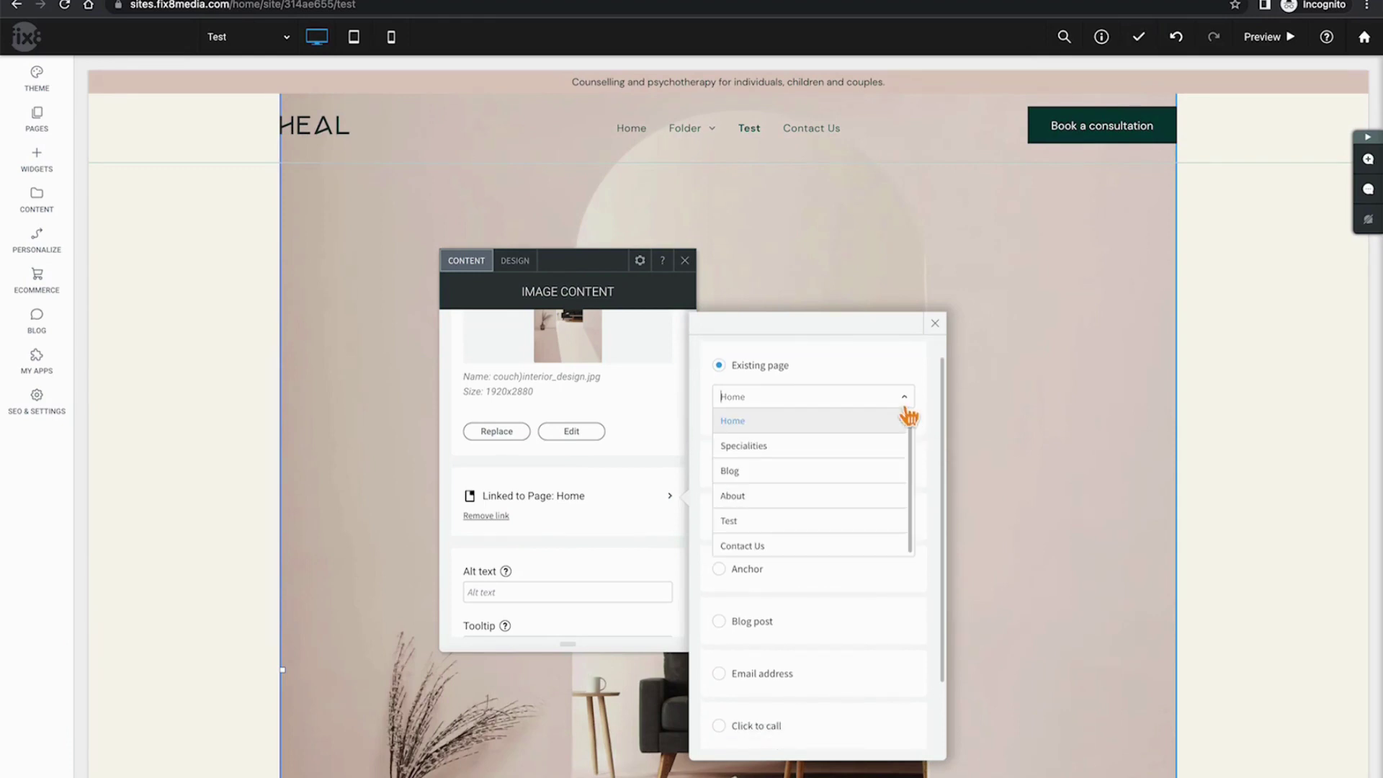
{"action": "left_click", "coordinate": [778, 501]}
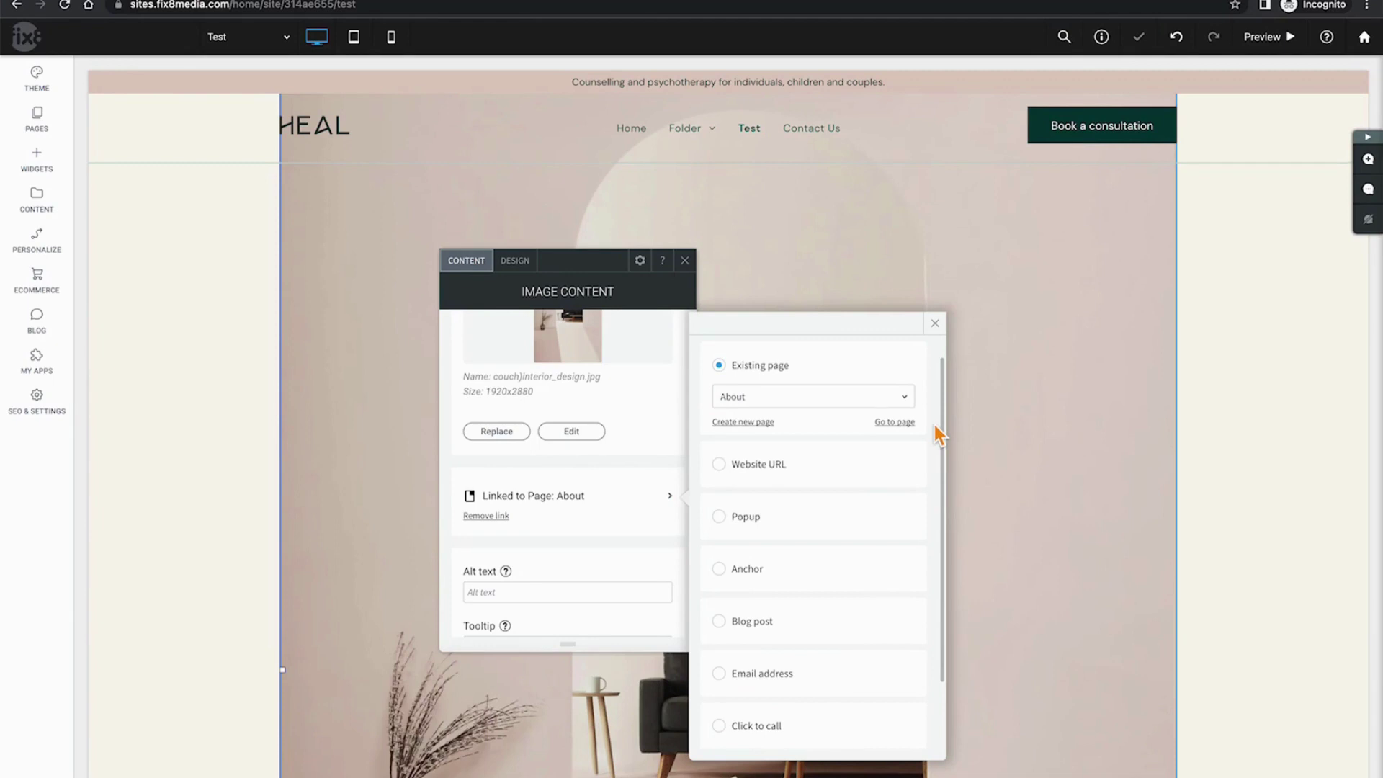
{"action": "scroll", "coordinate": [934, 425], "scroll_direction": "down", "scroll_amount": 1}
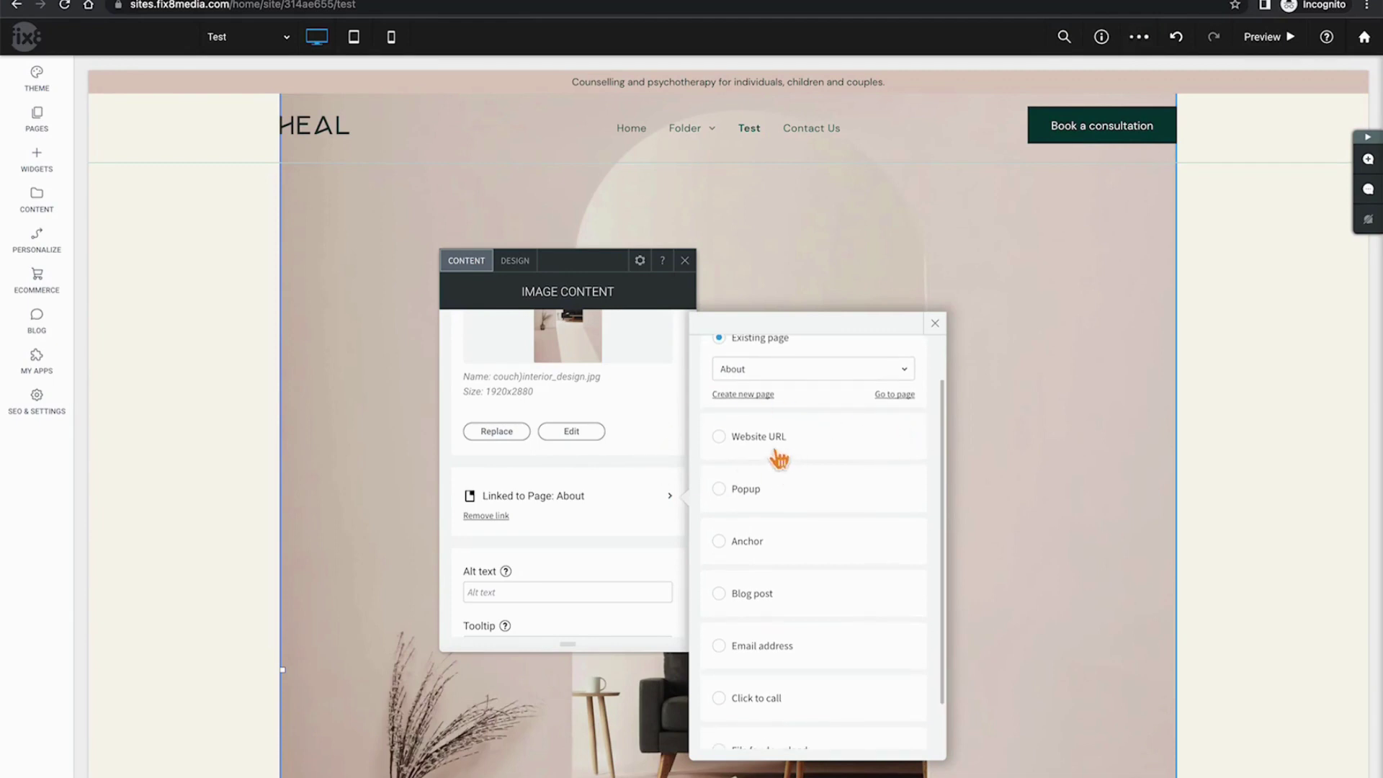
Switch the image link to Website URL fix8media.com, opening in a new window
{"action": "left_click", "coordinate": [740, 446]}
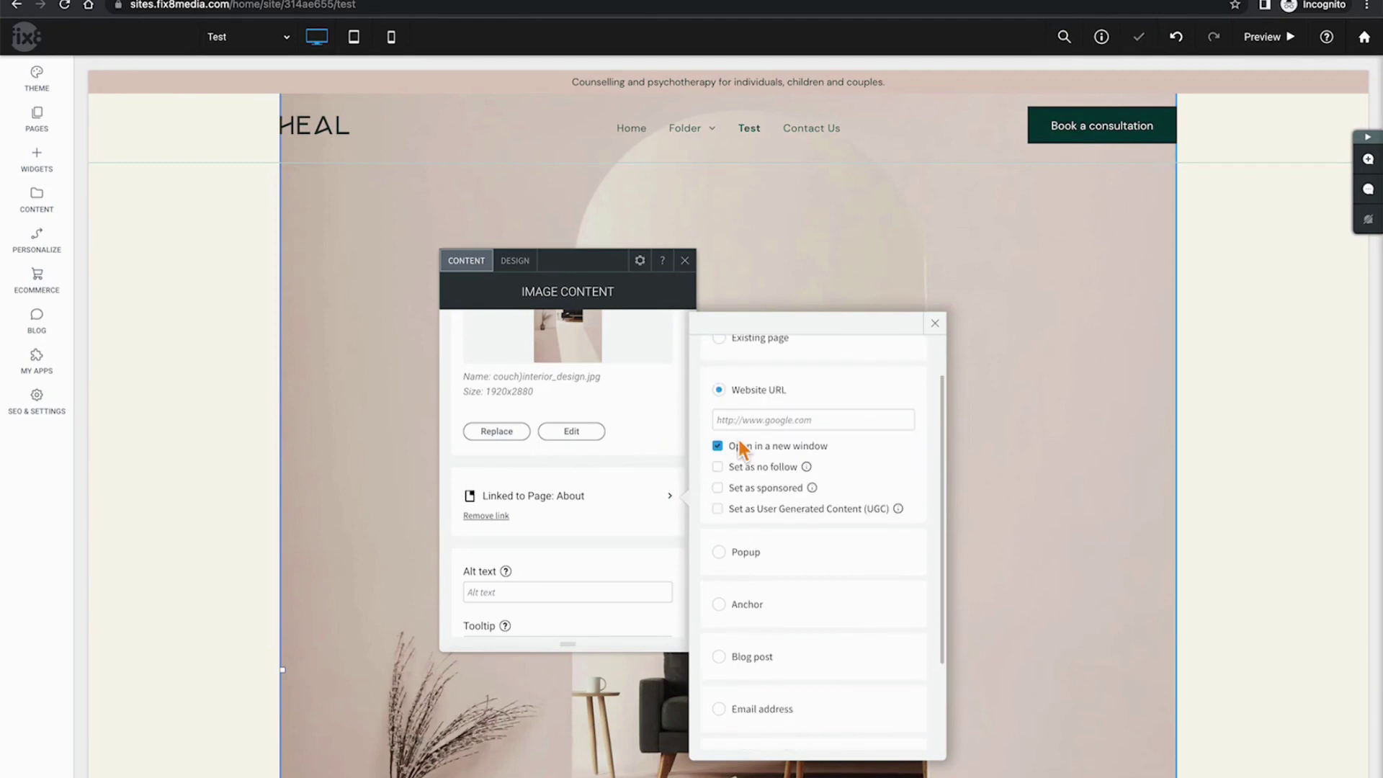
{"action": "left_click", "coordinate": [747, 421]}
{"action": "type", "text": "h"}
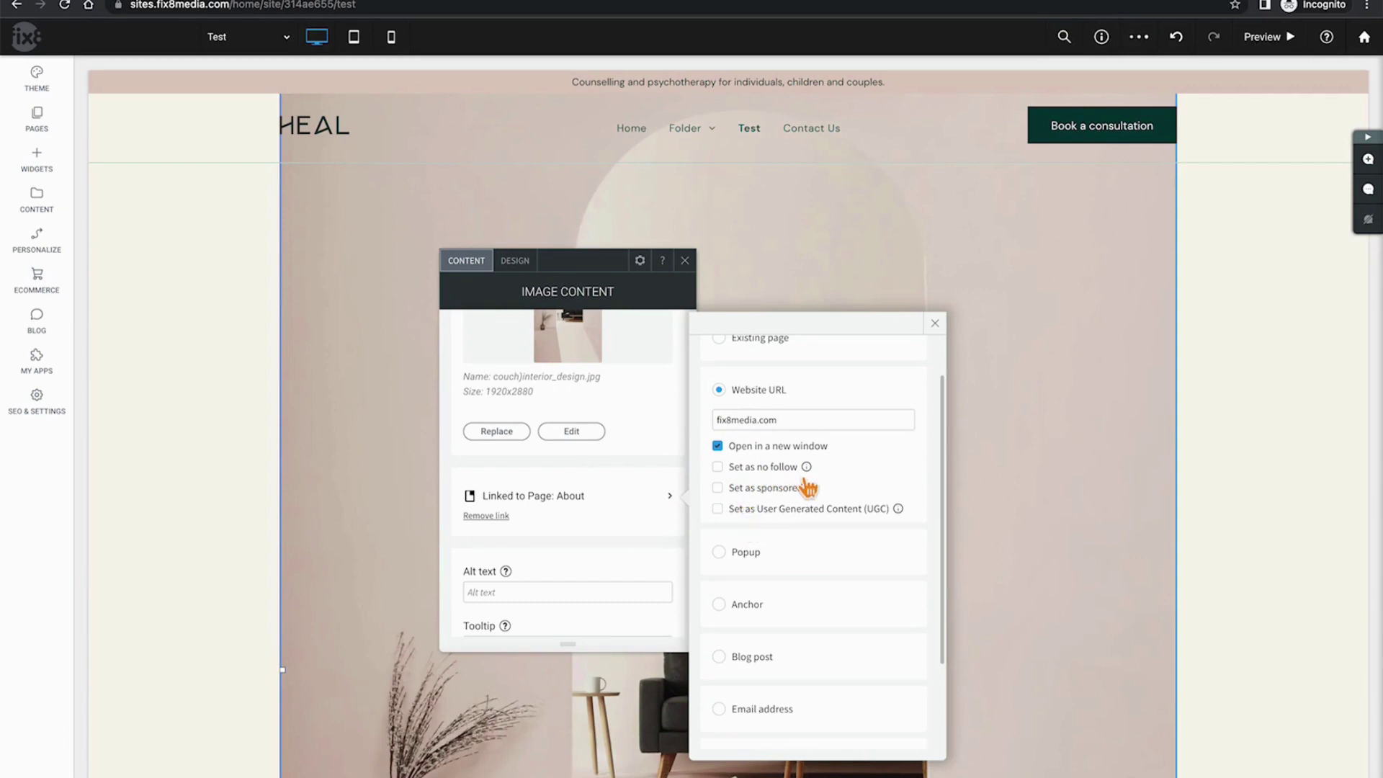
{"action": "mouse_move", "coordinate": [812, 488]}
Preview the Popup, Anchor, Blog post, Email, Click to call and File for download link types
{"action": "left_click", "coordinate": [751, 569]}
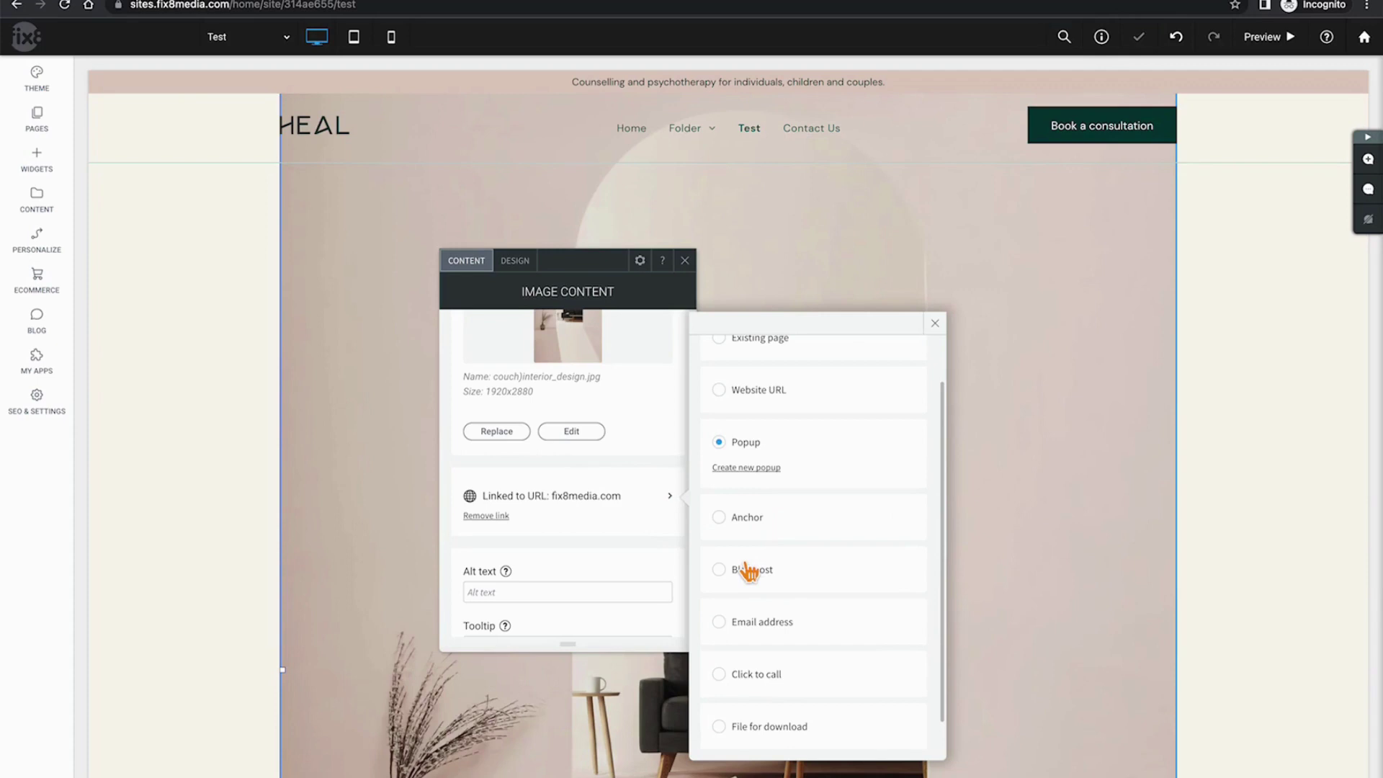
{"action": "scroll", "coordinate": [749, 570], "scroll_direction": "down", "scroll_amount": 1}
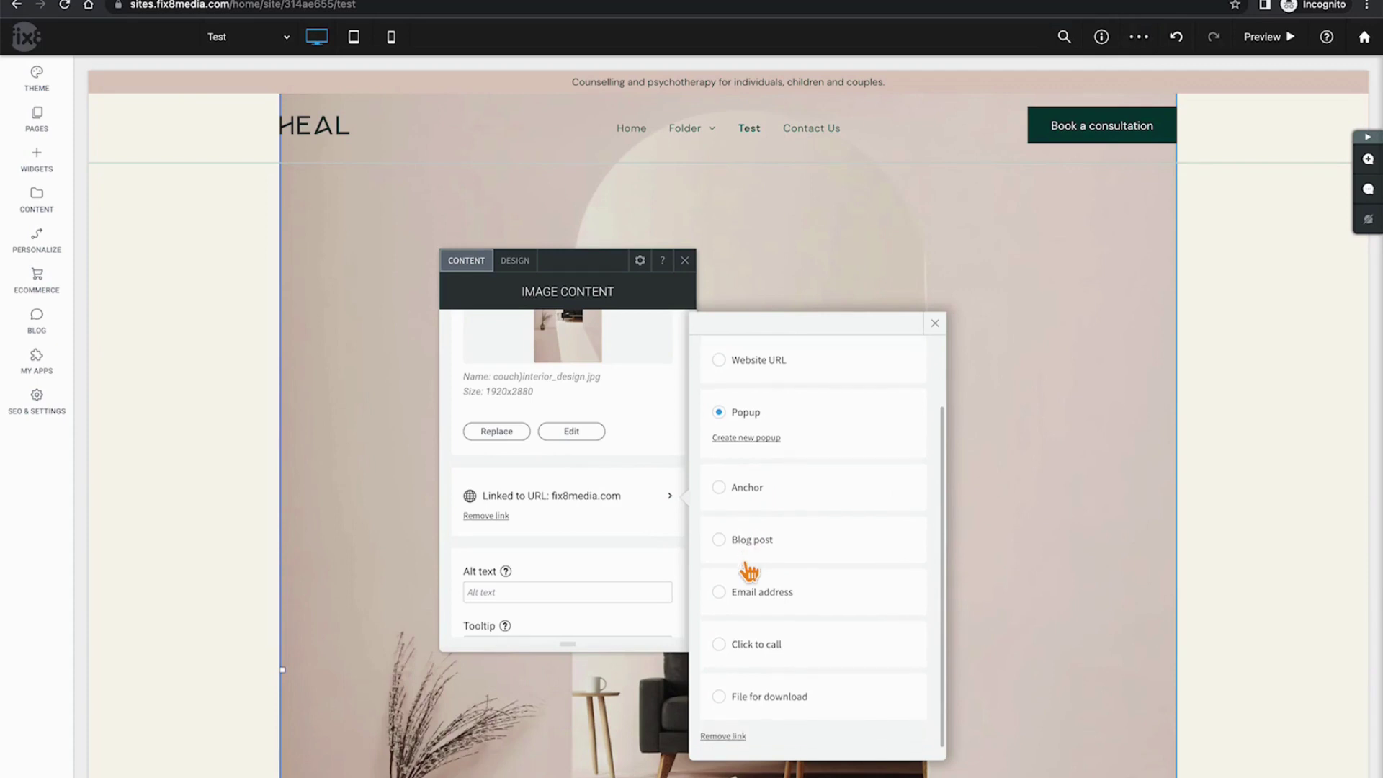
{"action": "left_click", "coordinate": [749, 503]}
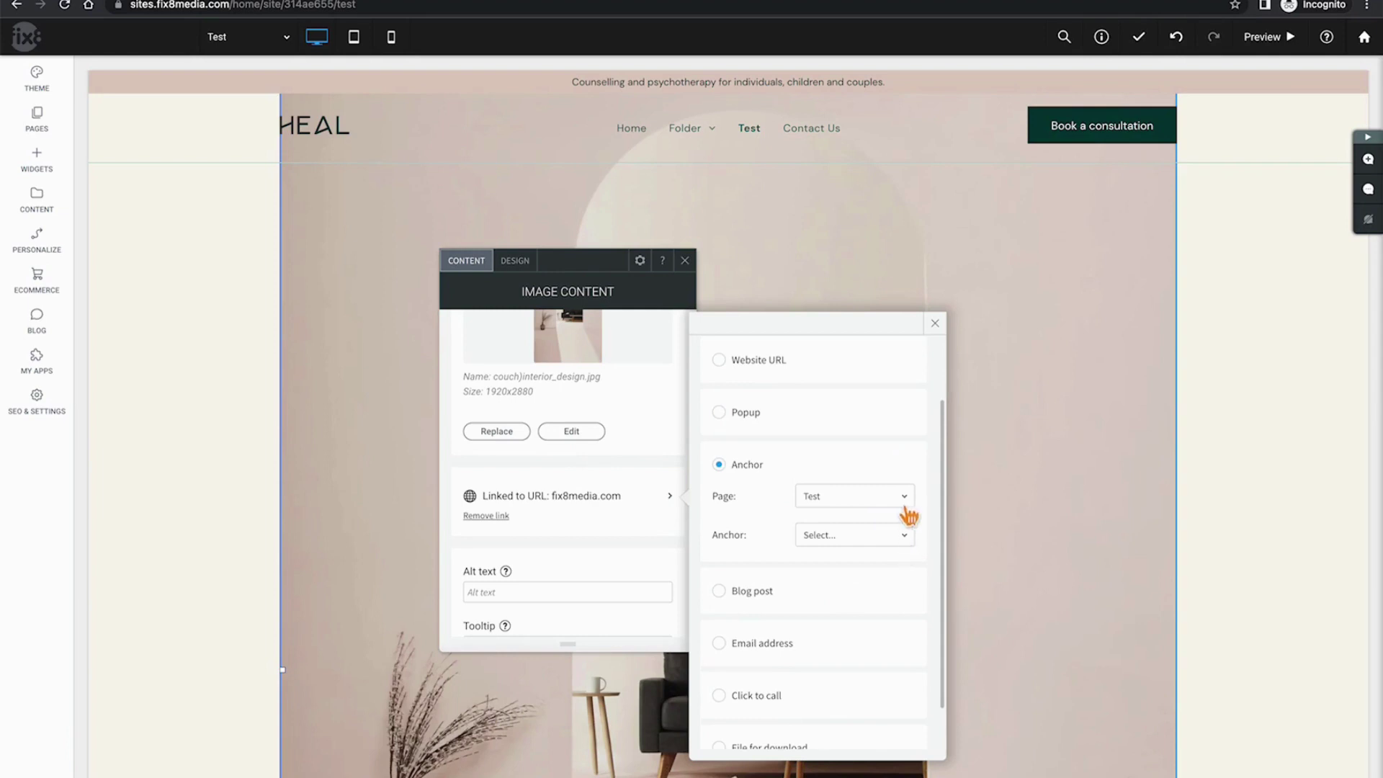
{"action": "scroll", "coordinate": [781, 558], "scroll_direction": "down", "scroll_amount": 1}
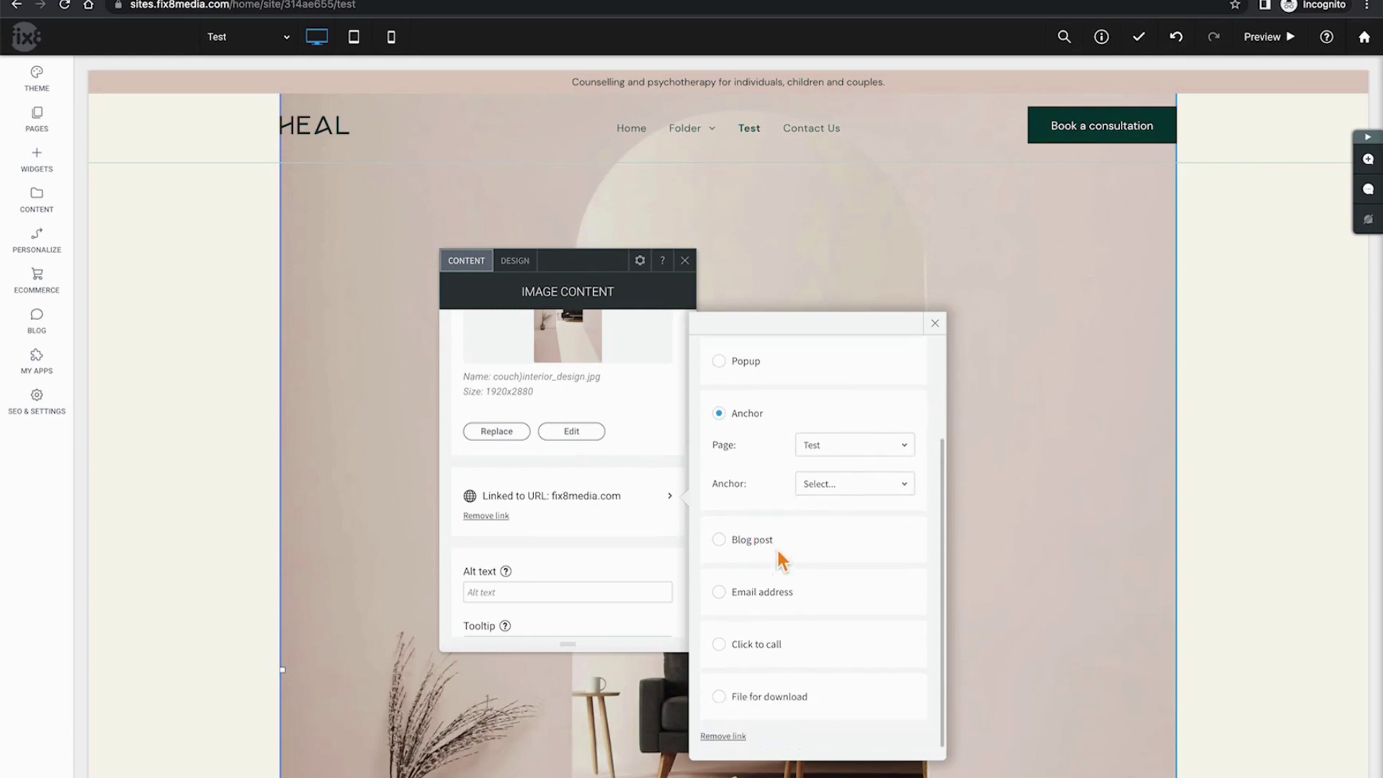
{"action": "left_click", "coordinate": [780, 554]}
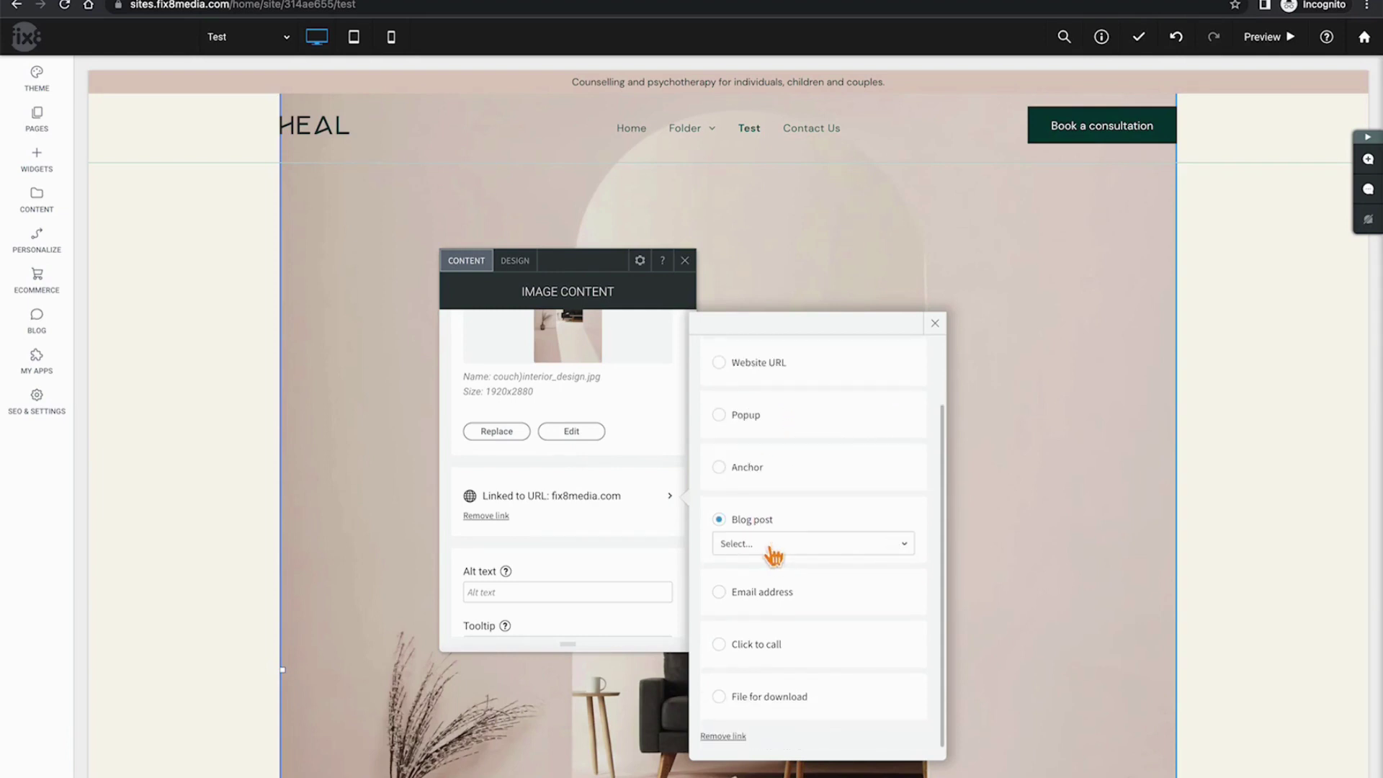
{"action": "left_click", "coordinate": [861, 551]}
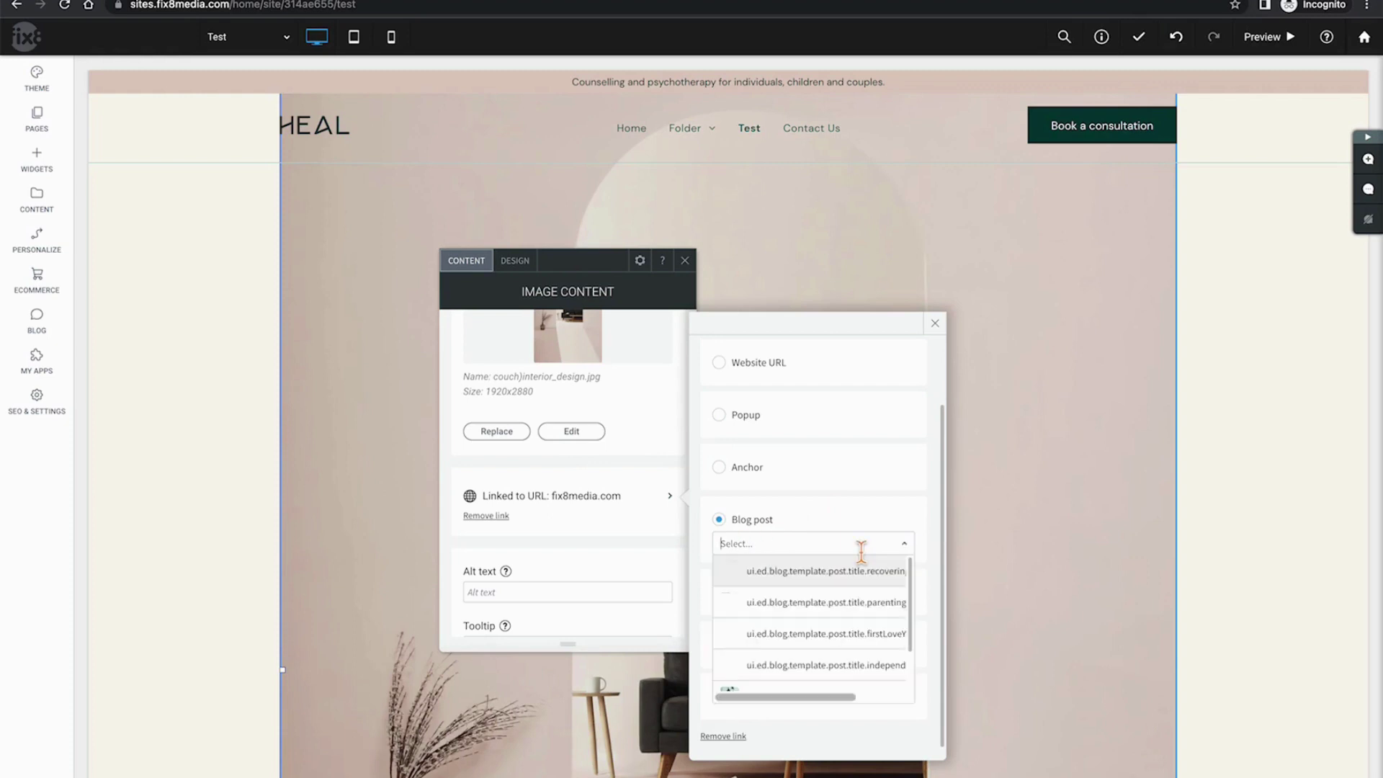
{"action": "left_click", "coordinate": [909, 551]}
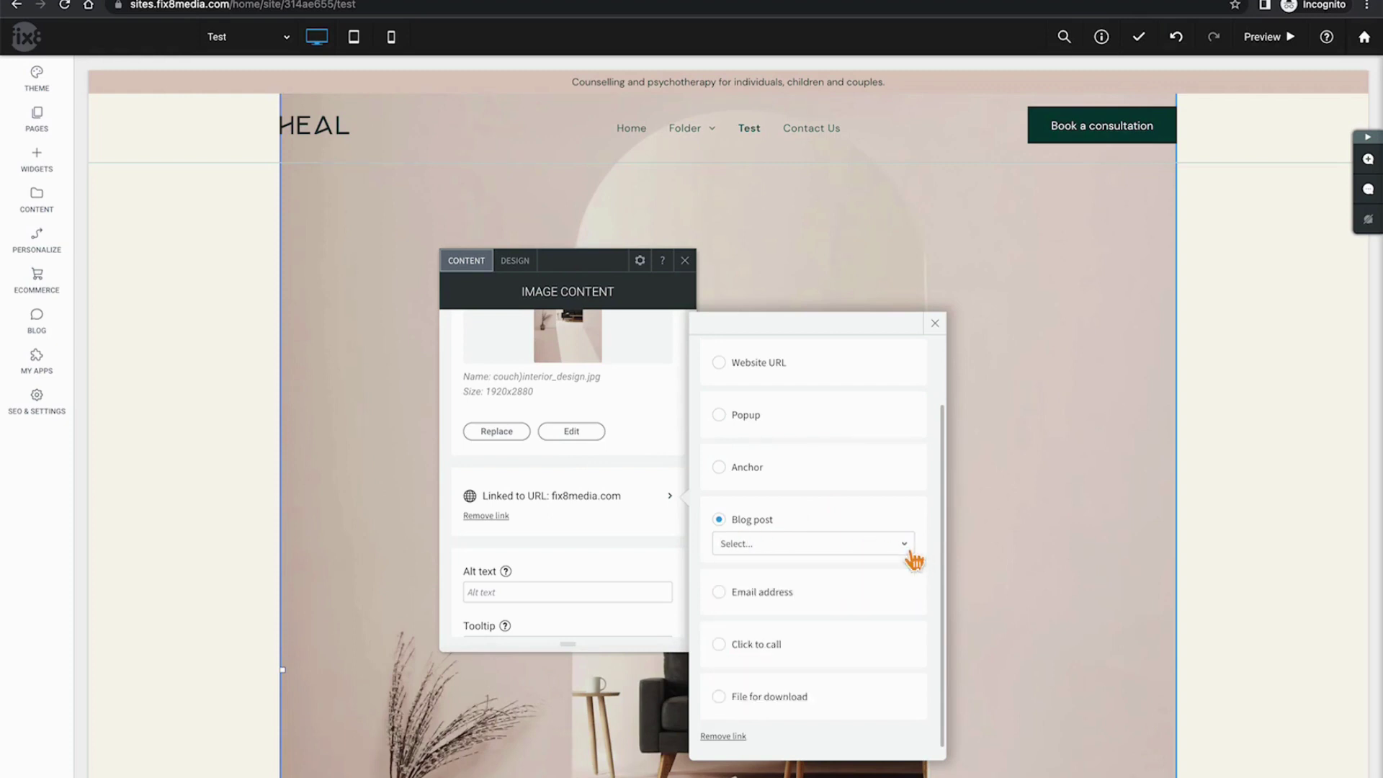
{"action": "left_click", "coordinate": [729, 592]}
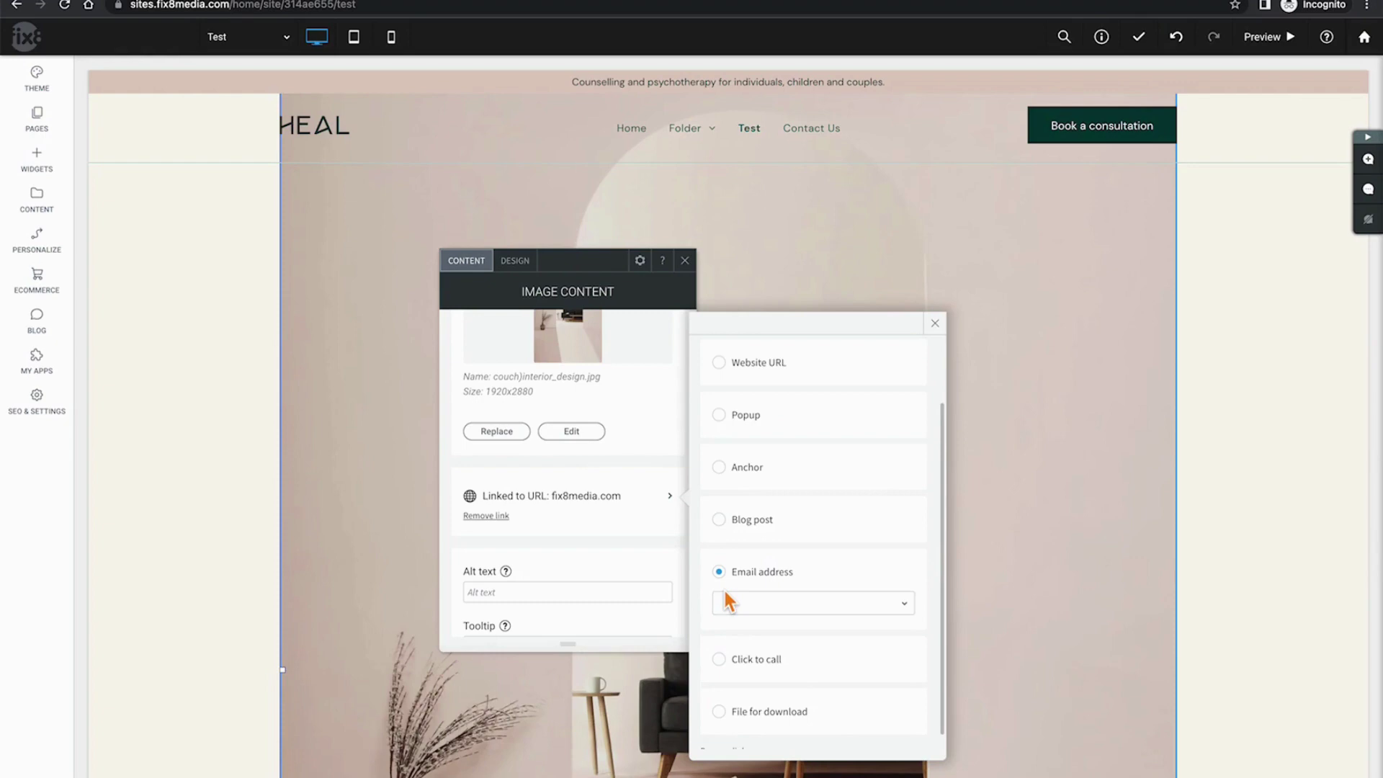
{"action": "left_click", "coordinate": [718, 659]}
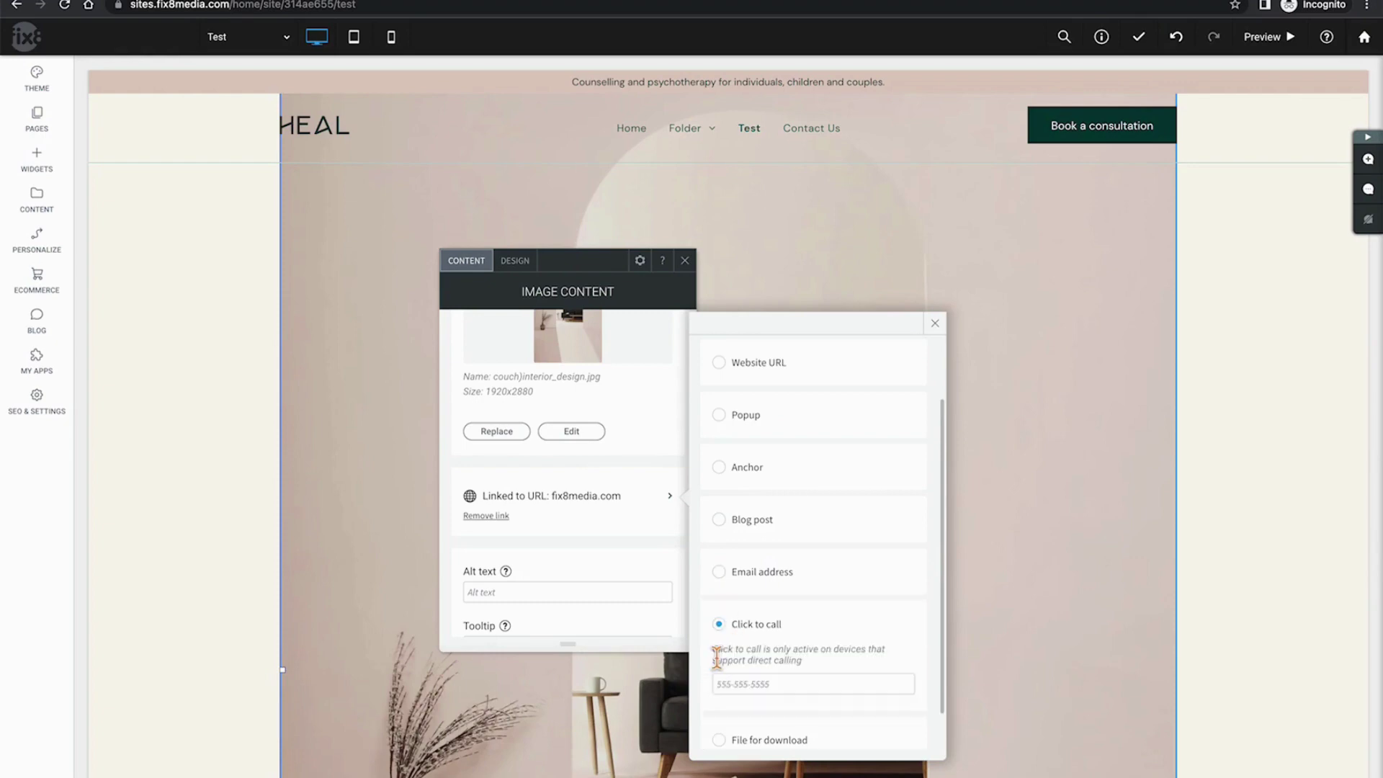
{"action": "scroll", "coordinate": [719, 659], "scroll_direction": "down", "scroll_amount": 1}
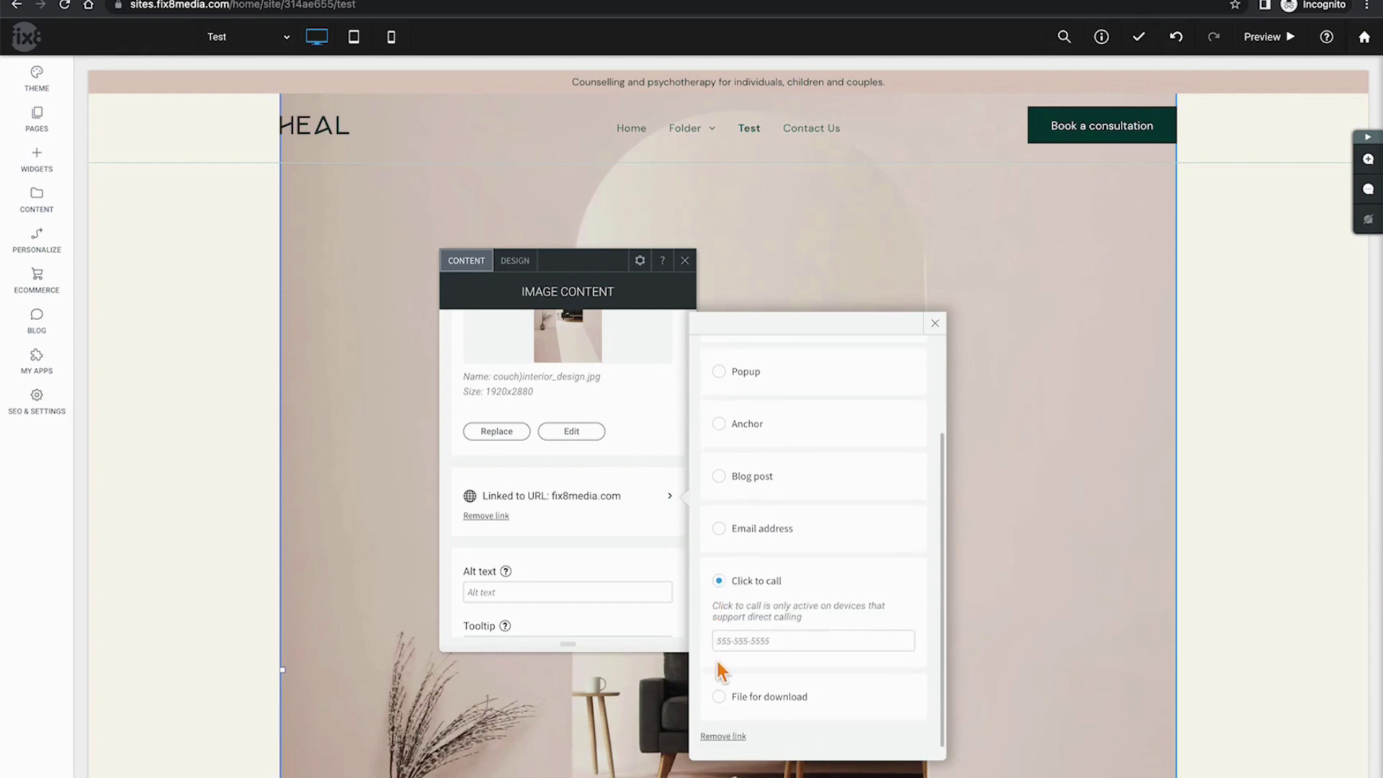
{"action": "left_click", "coordinate": [727, 713]}
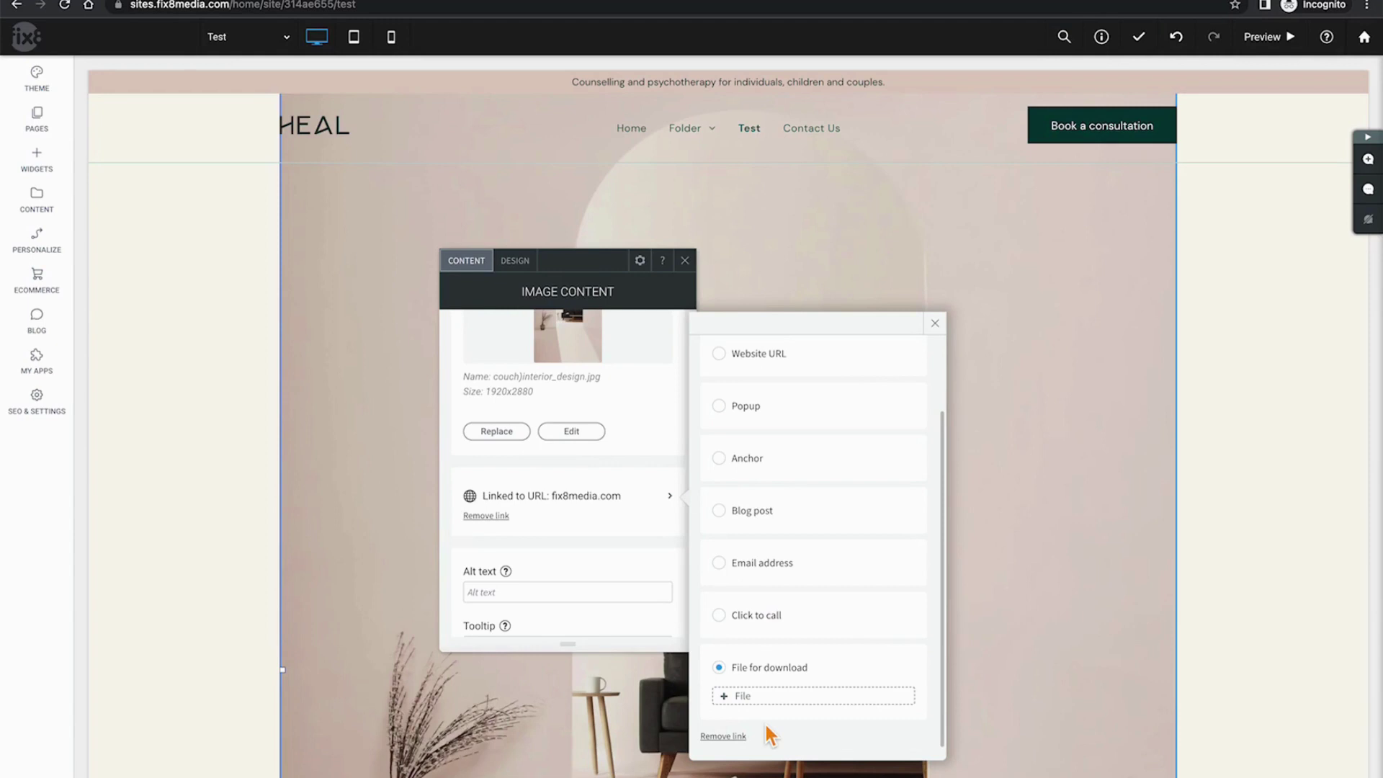
{"action": "left_click", "coordinate": [937, 324]}
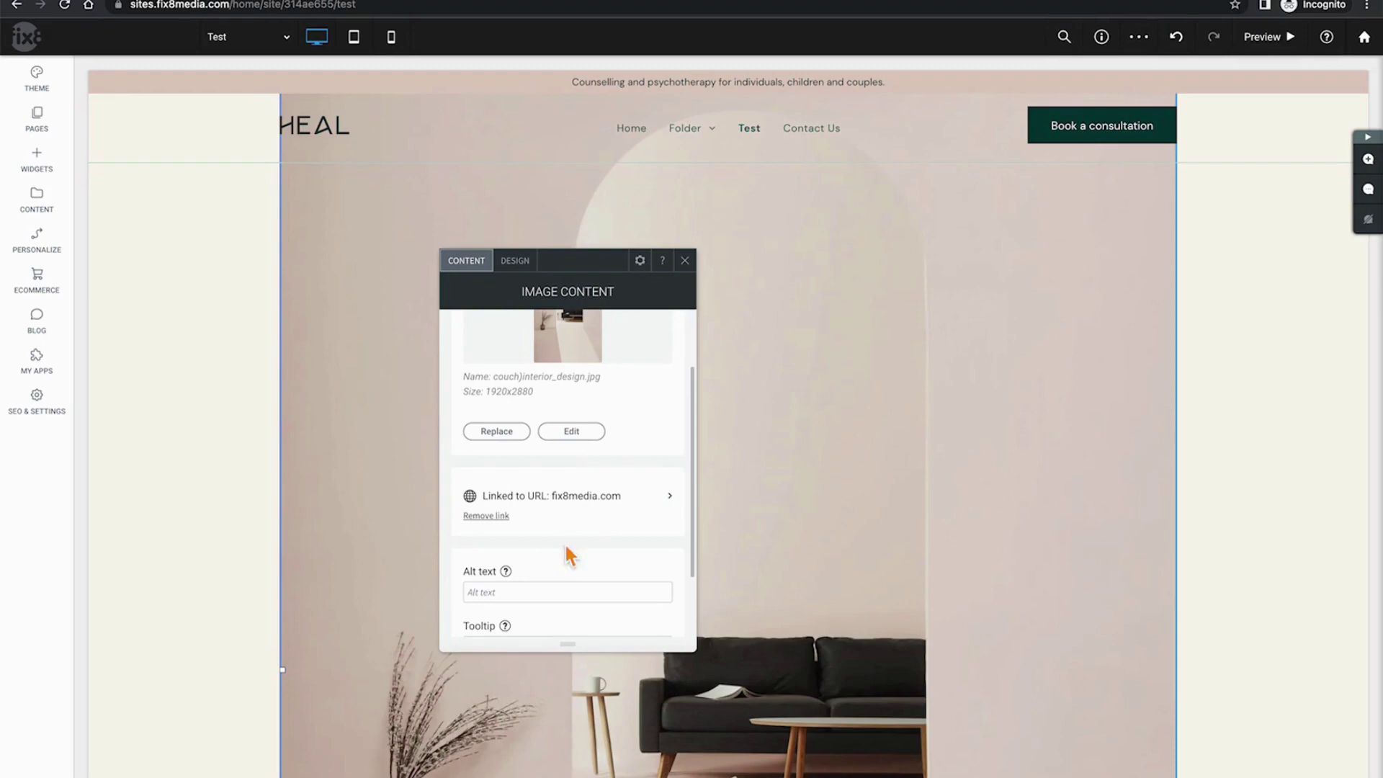
{"action": "scroll", "coordinate": [545, 562], "scroll_direction": "down", "scroll_amount": 1}
{"action": "scroll", "coordinate": [546, 561], "scroll_direction": "down", "scroll_amount": 1}
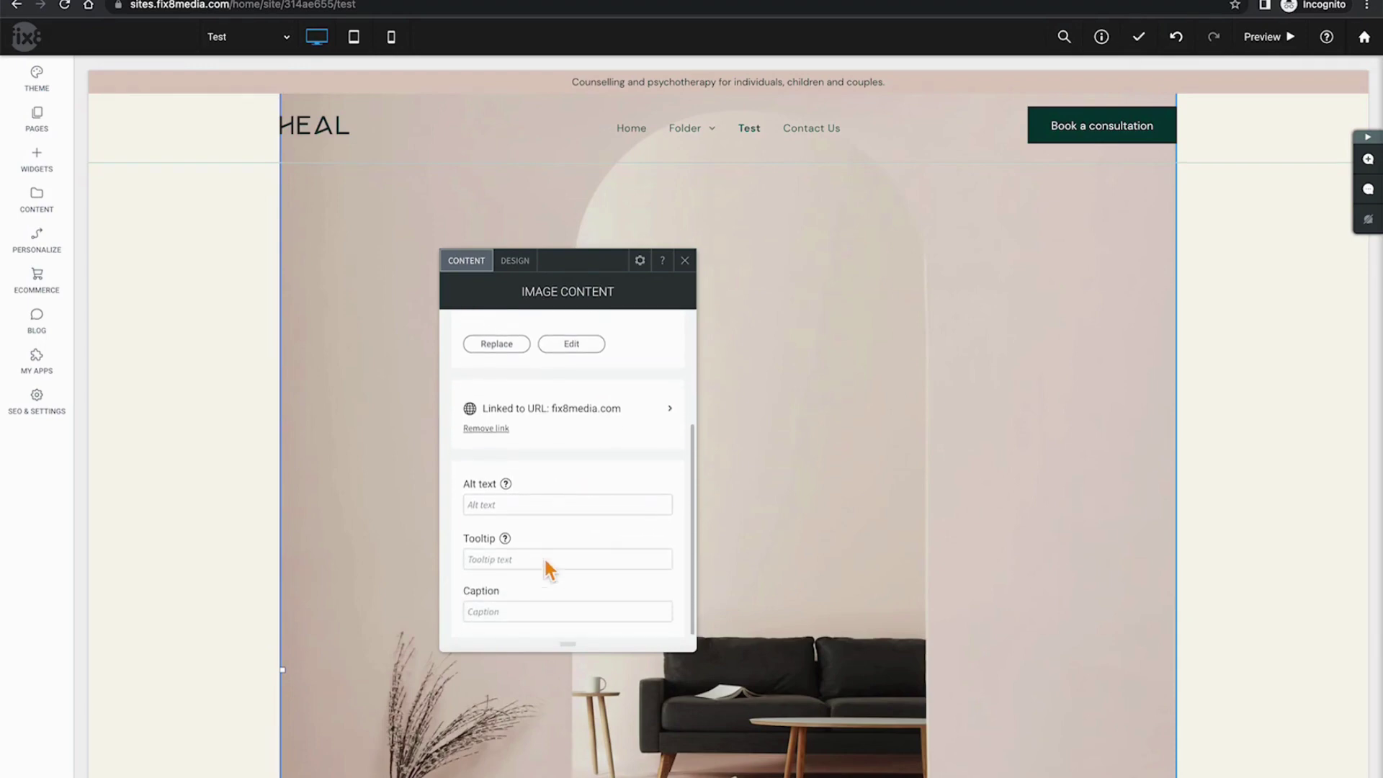
{"action": "left_click", "coordinate": [484, 506]}
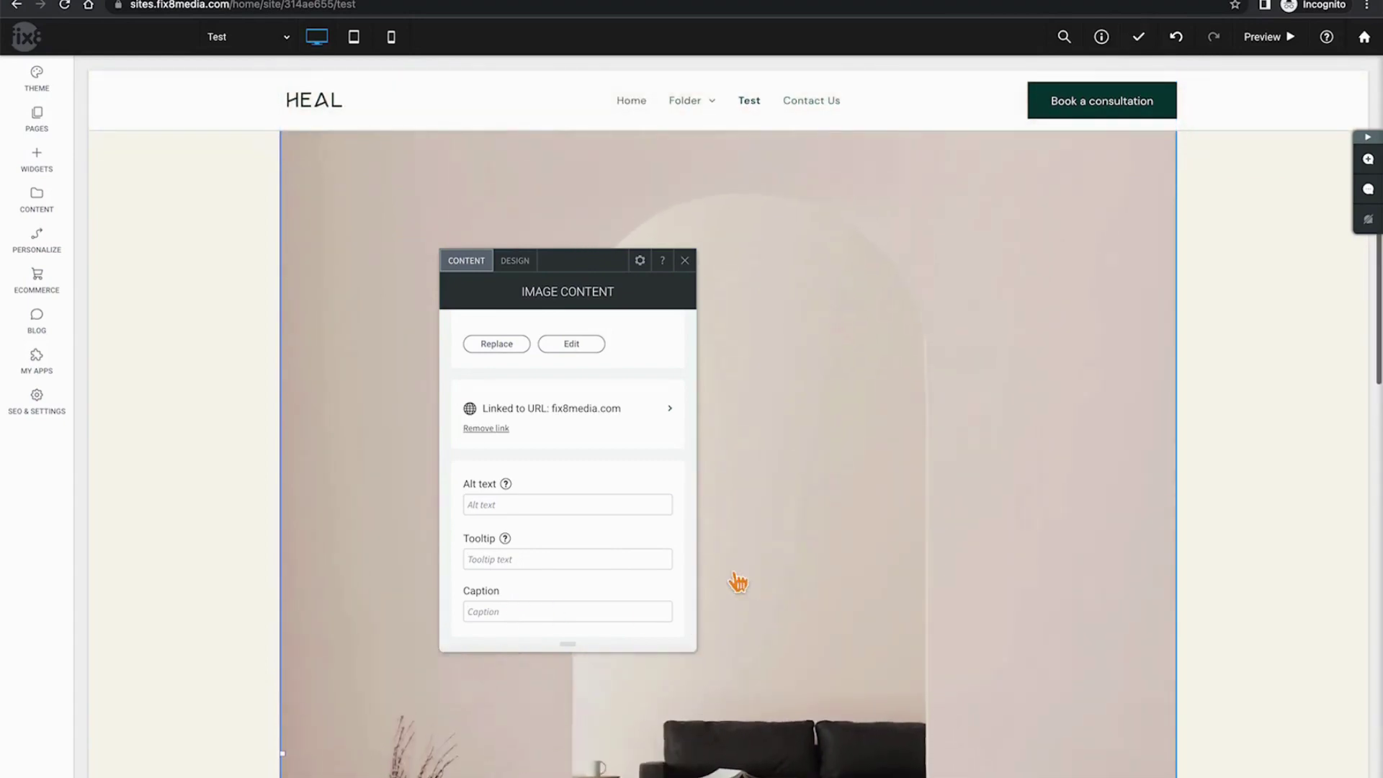
Apply the circle layout to the couch image in its Design settings, then close them
{"action": "left_click", "coordinate": [520, 268]}
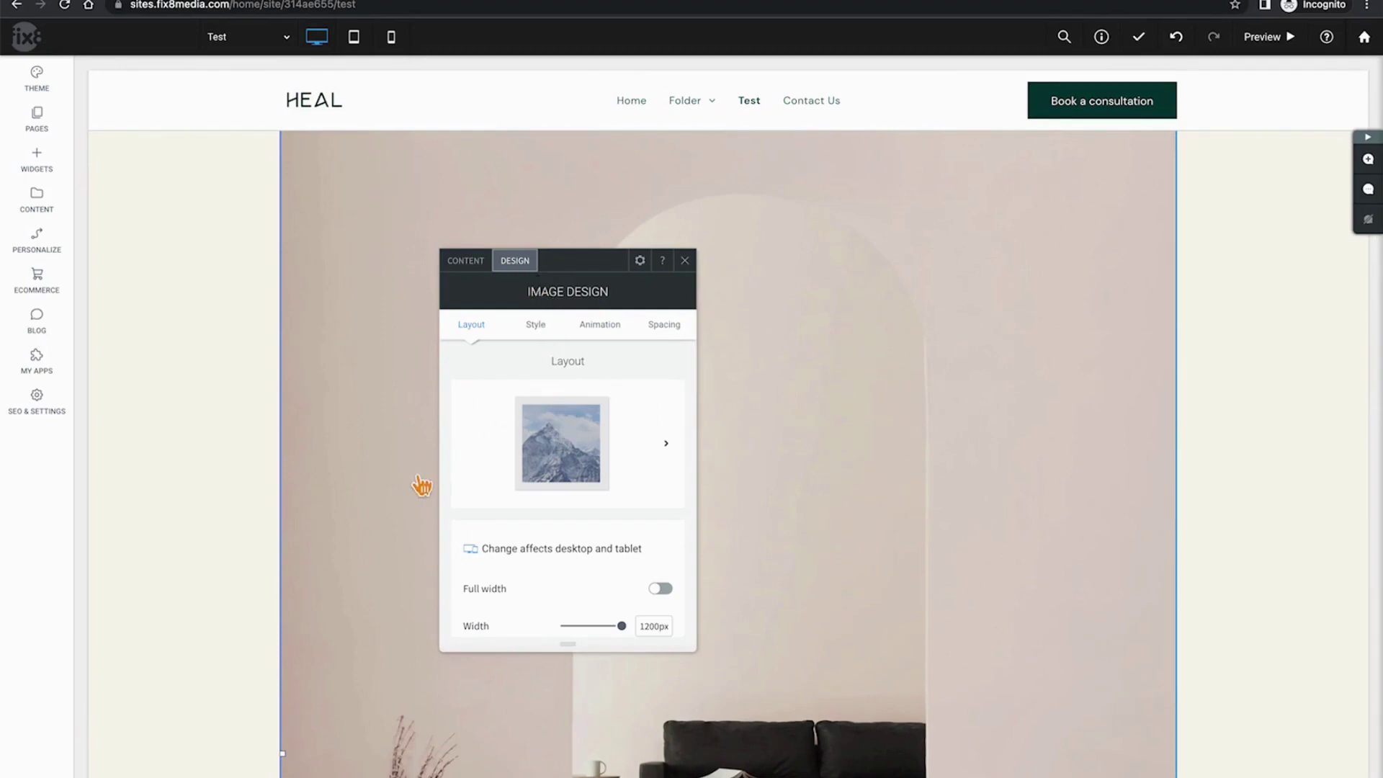
{"action": "left_click", "coordinate": [669, 453]}
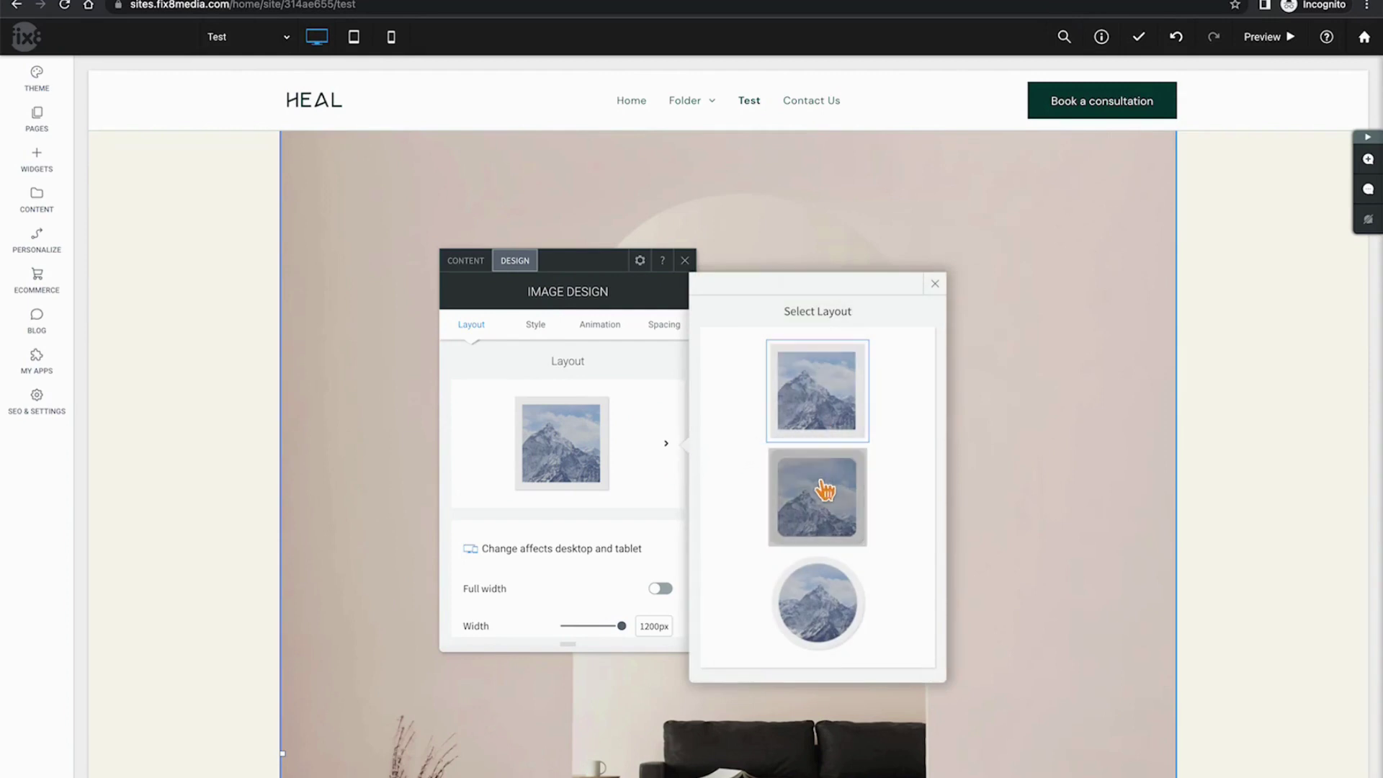
{"action": "left_click", "coordinate": [814, 639]}
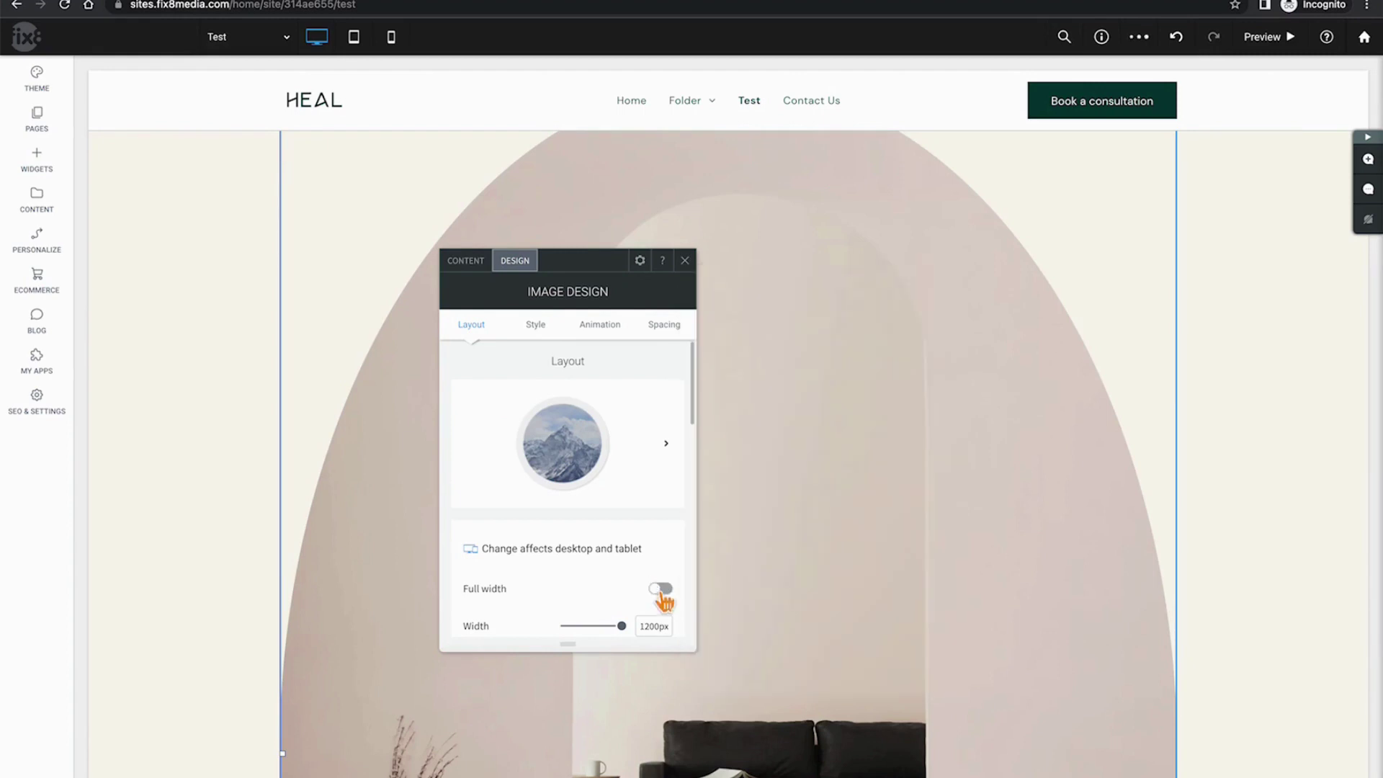
{"action": "scroll", "coordinate": [662, 605], "scroll_direction": "down", "scroll_amount": 3}
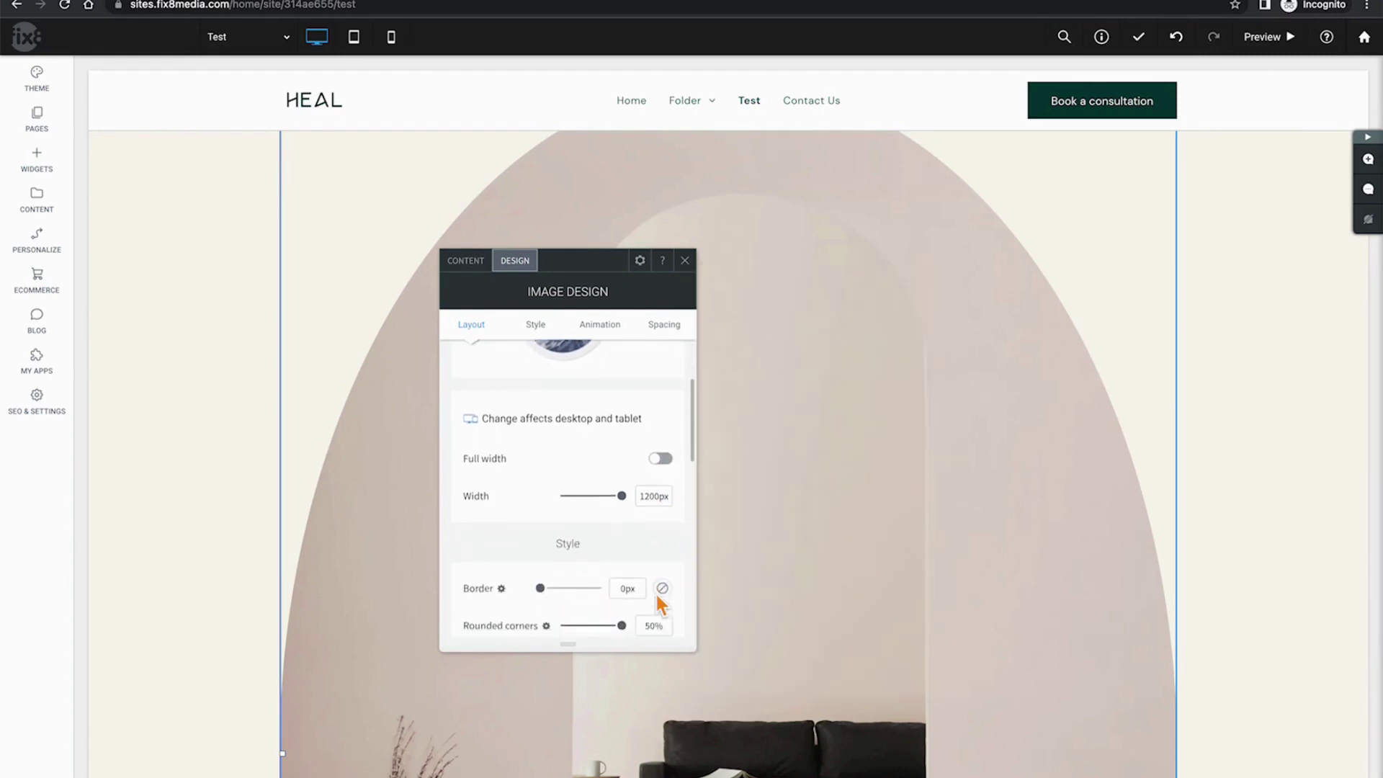
{"action": "scroll", "coordinate": [656, 597], "scroll_direction": "down", "scroll_amount": 5}
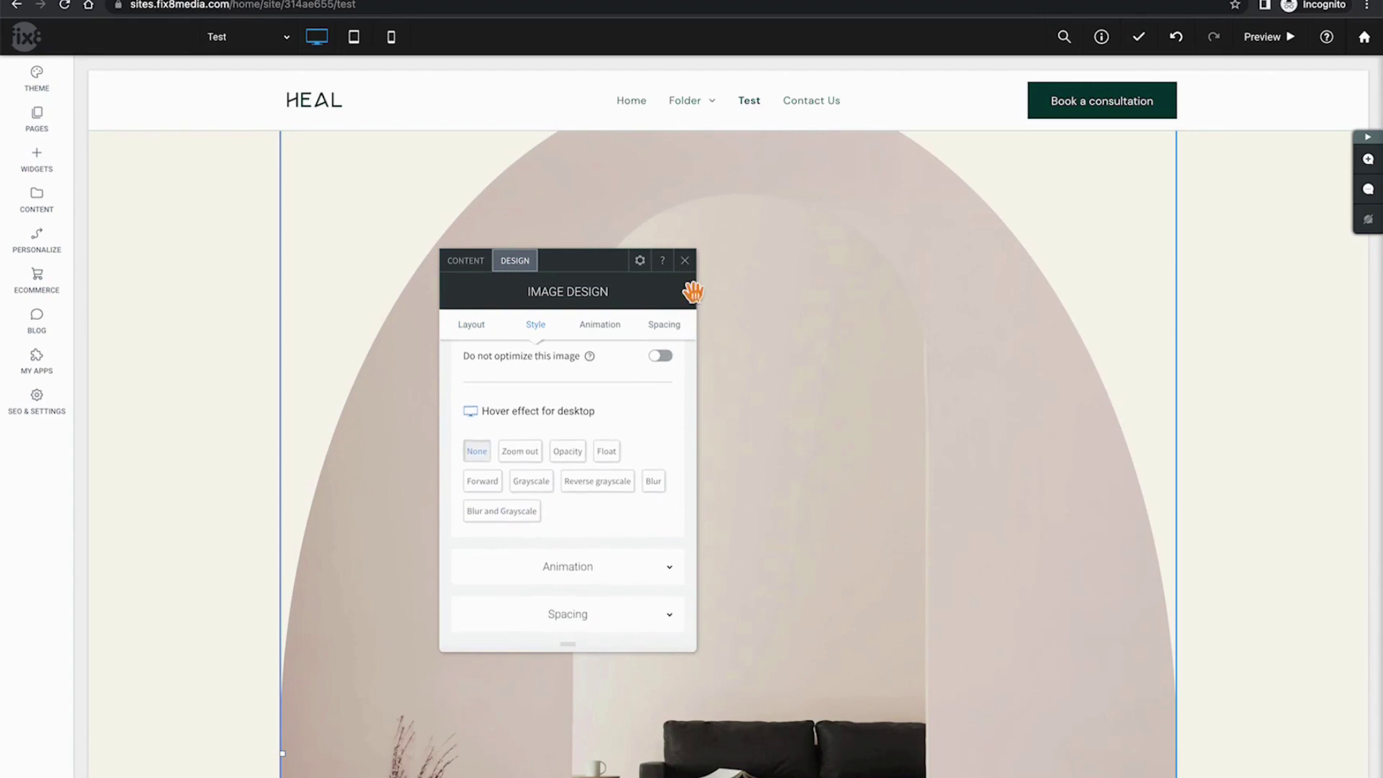
{"action": "left_click", "coordinate": [687, 266]}
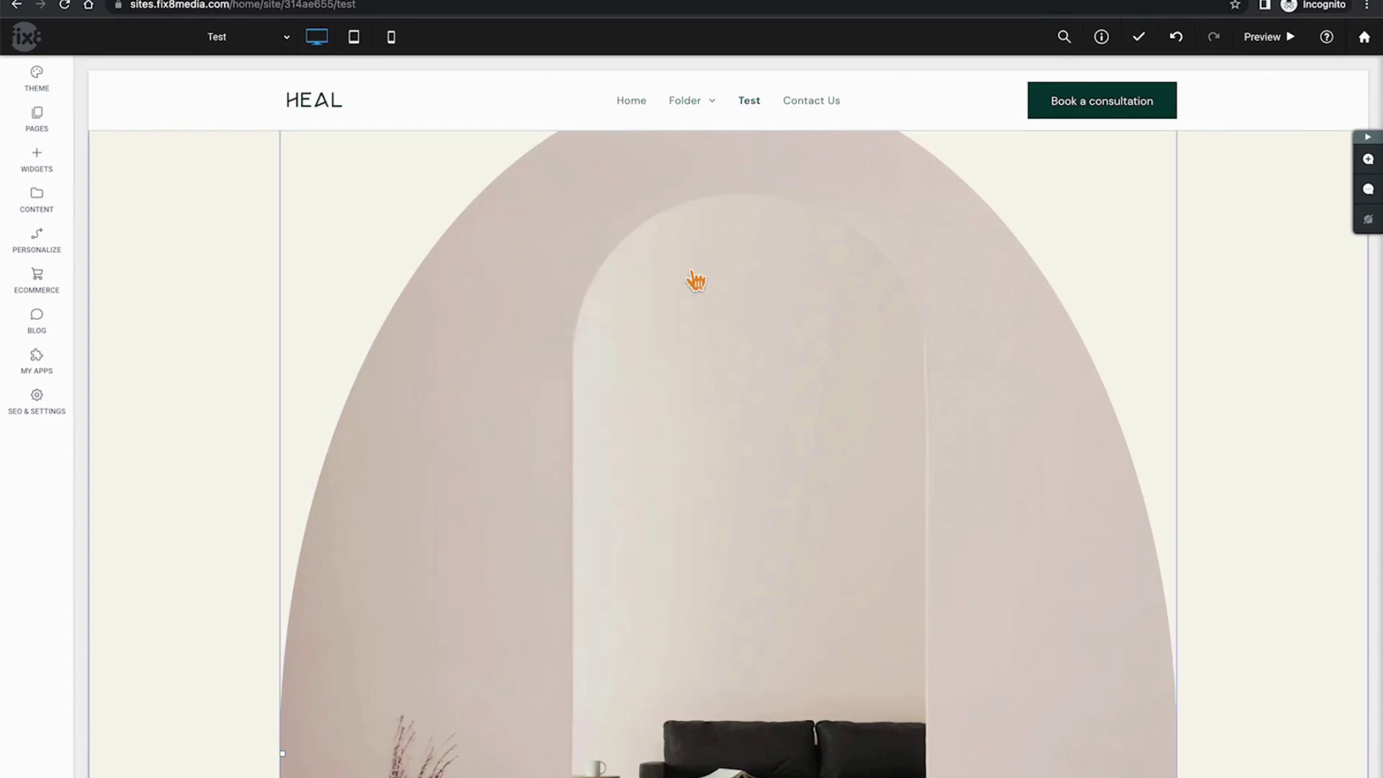